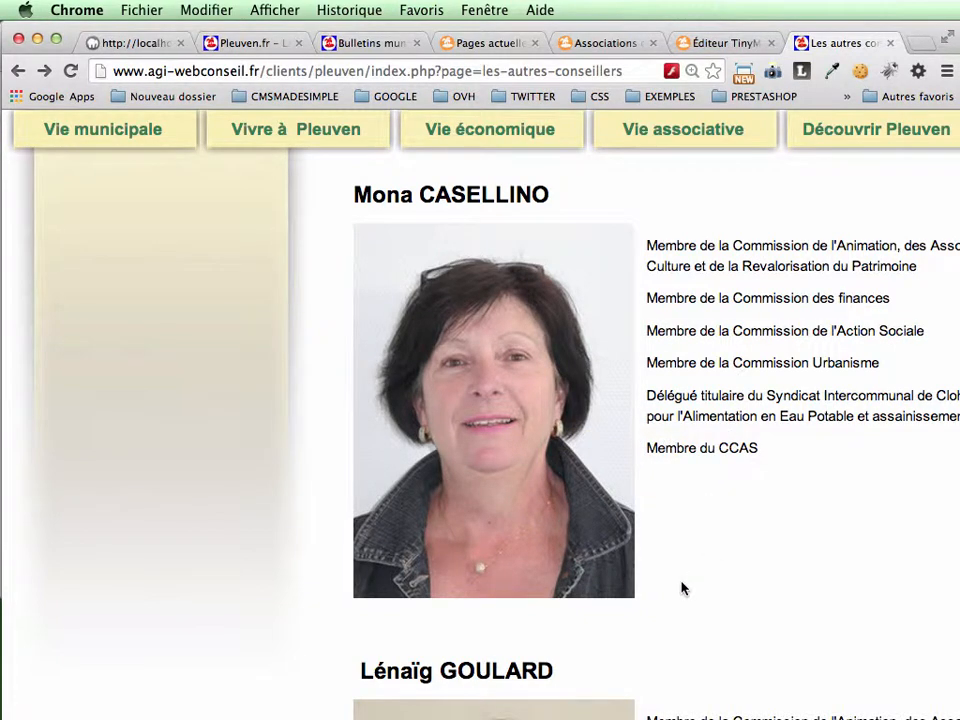
Step: Examine how the councillors' photos, names and commission texts are laid out on the published Les autres conseillers page
scroll(513, 545, "down", 4)
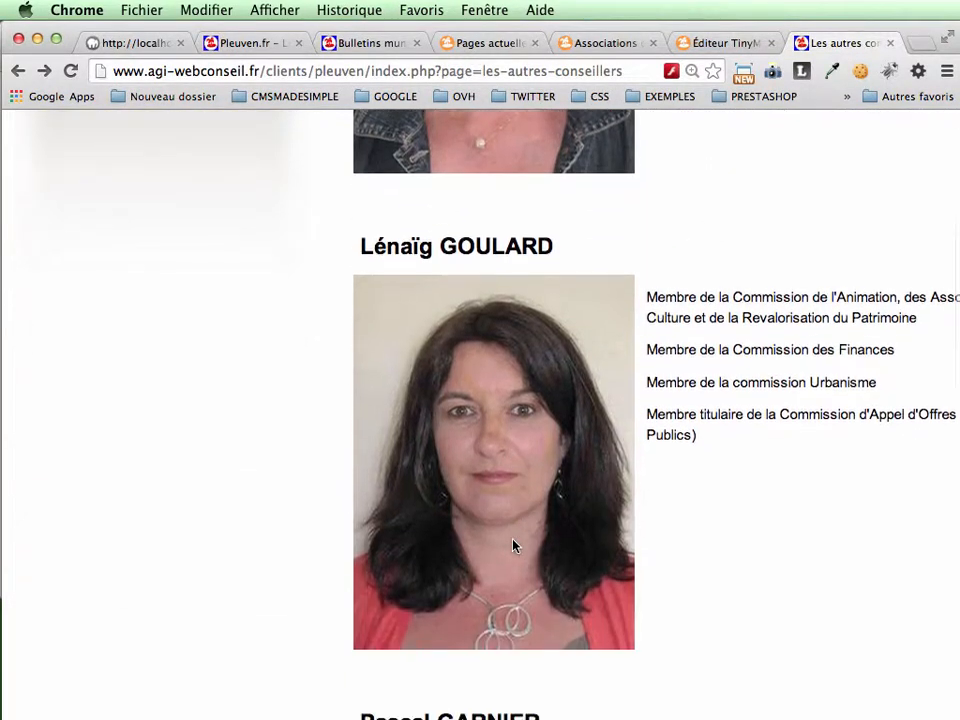
scroll(513, 545, "down", 2)
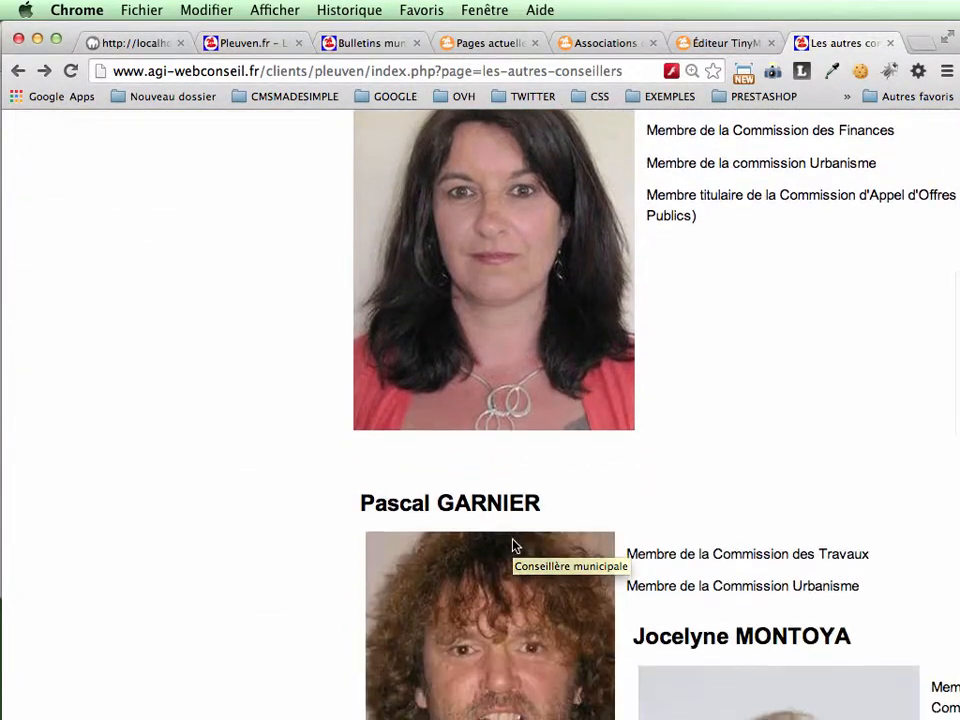
scroll(513, 545, "down", 3)
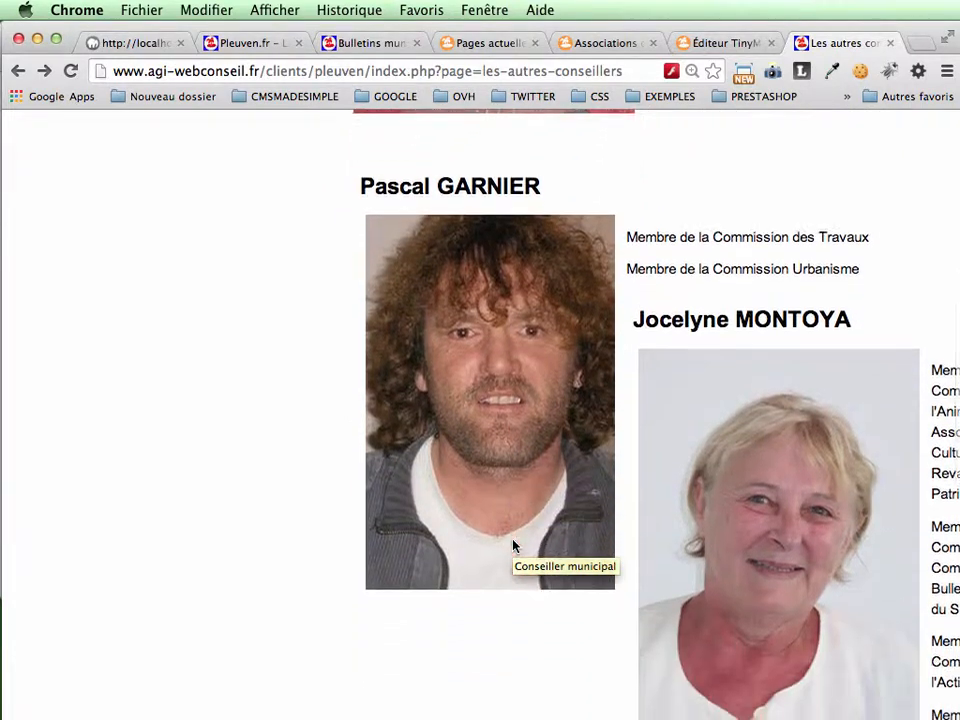
scroll(513, 545, "down", 1)
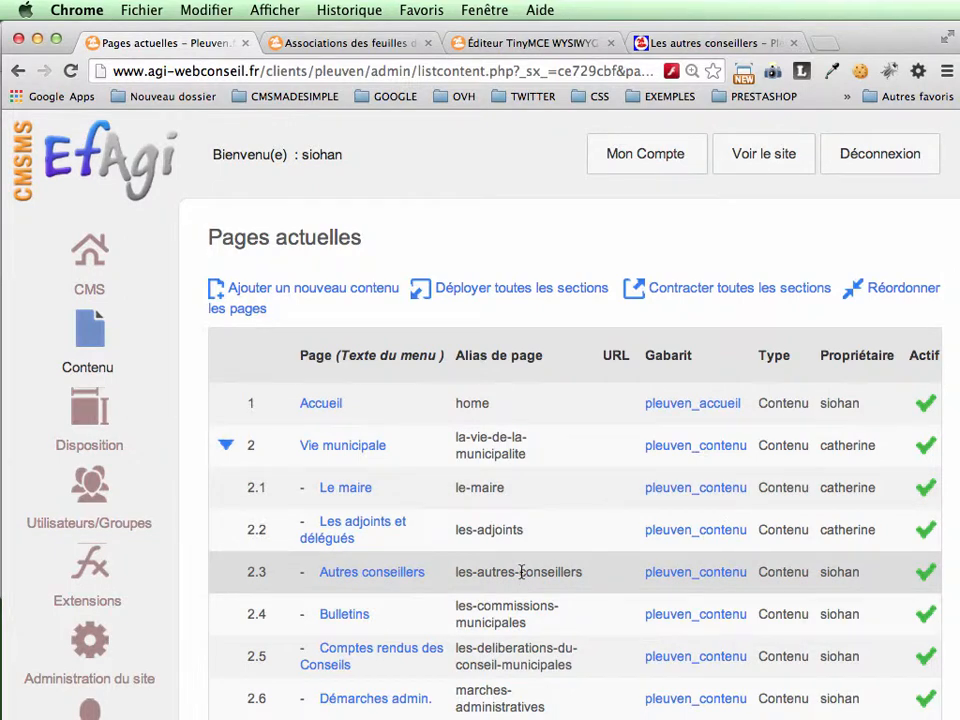
Step: Open the user preferences of the personal account in the site administration
mouse_move(113, 531)
scroll(113, 531, "down", 5)
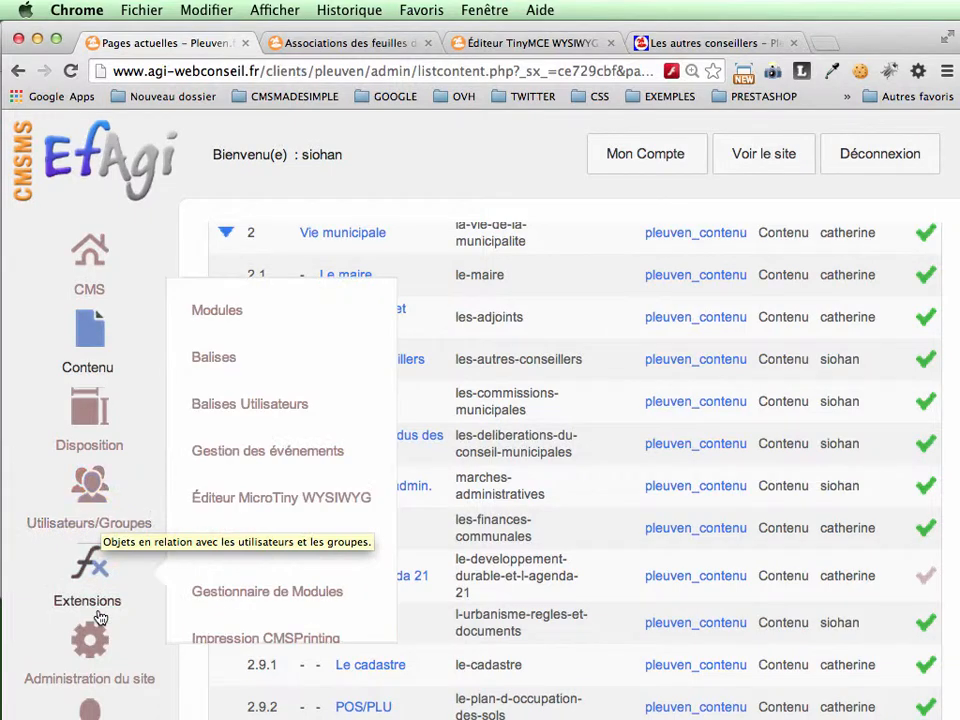
mouse_move(92, 712)
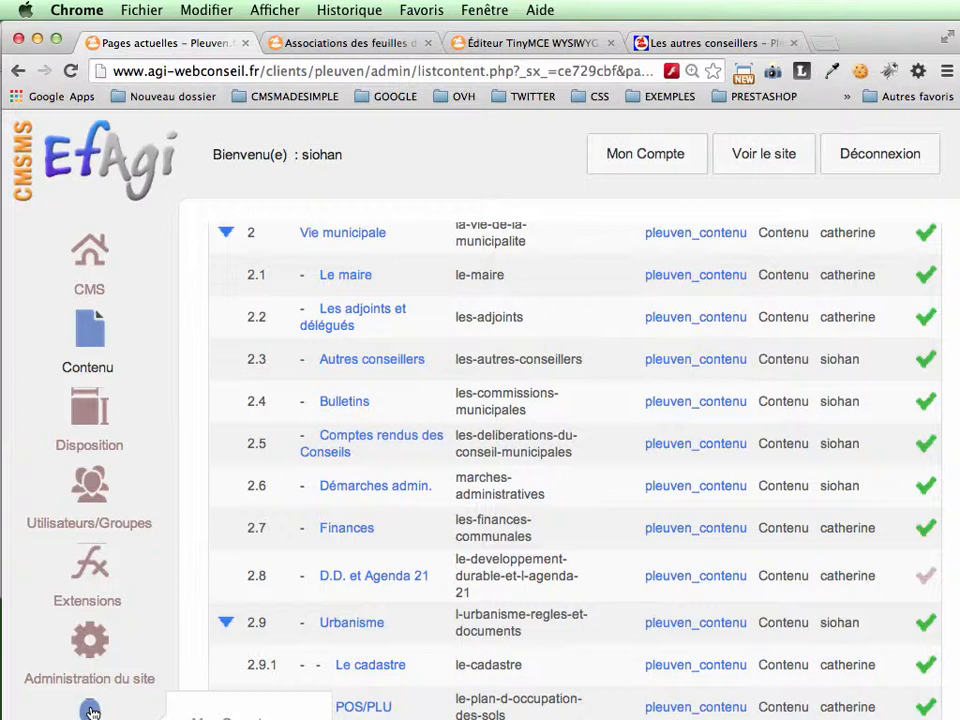
mouse_move(144, 596)
left_click(90, 711)
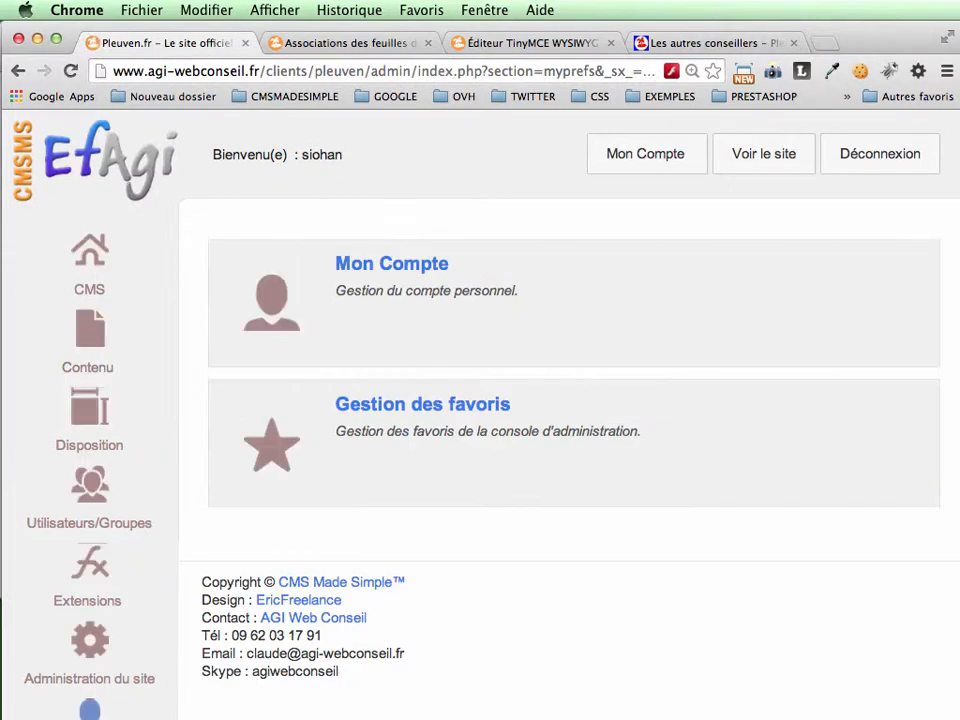
left_click(401, 266)
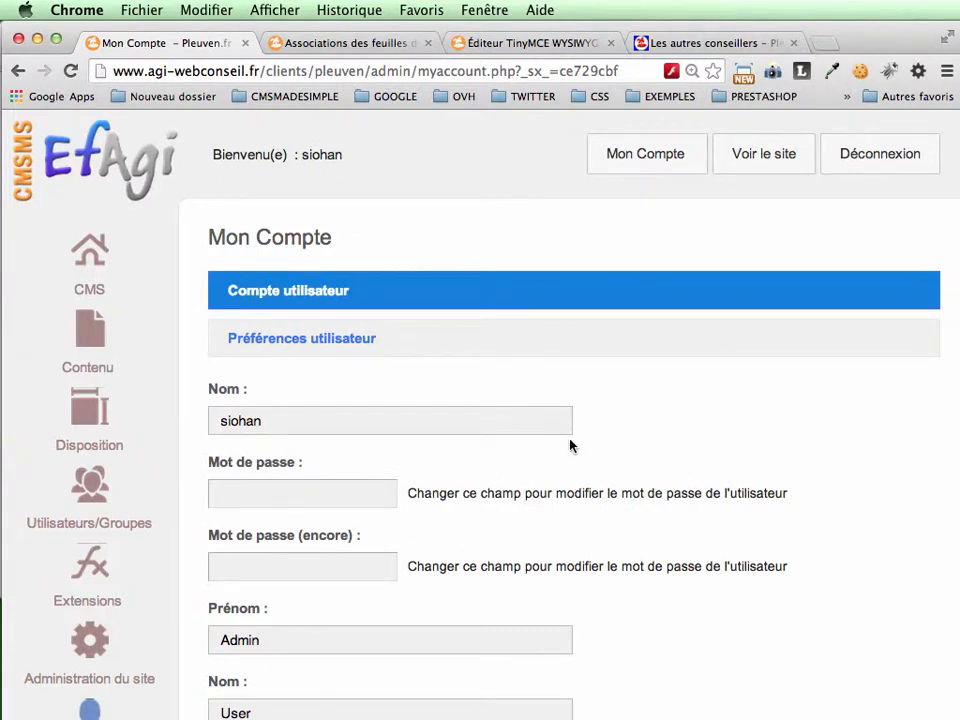
left_click(334, 341)
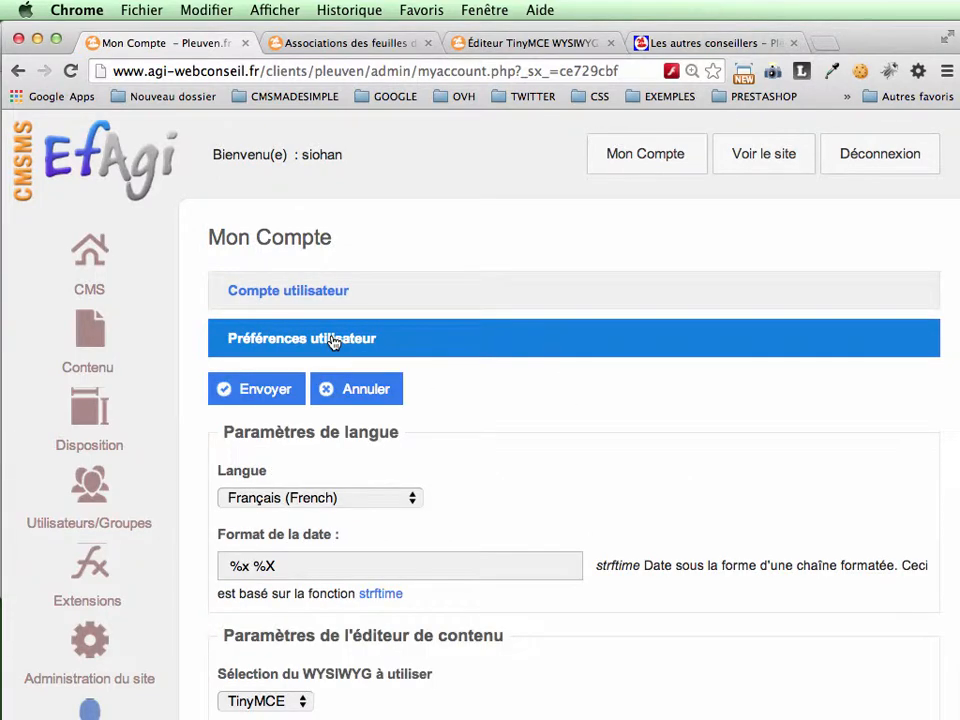
Step: Keep TinyMCE as the WYSIWYG editor in the content editor settings and submit the user preferences
scroll(506, 493, "down", 5)
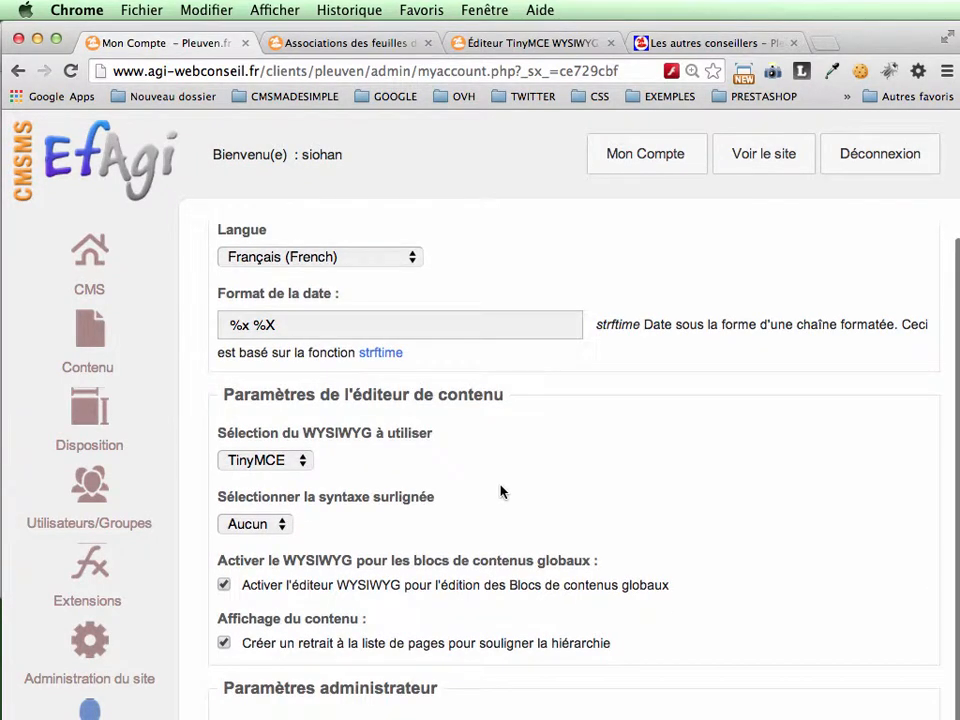
left_click(303, 461)
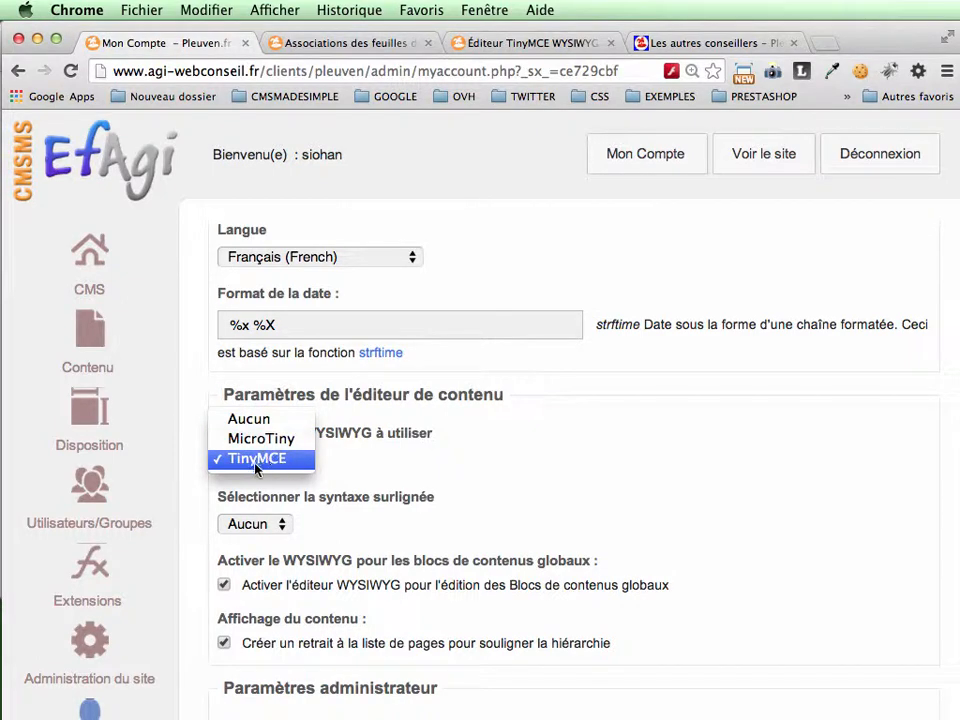
left_click(457, 472)
scroll(457, 472, "down", 10)
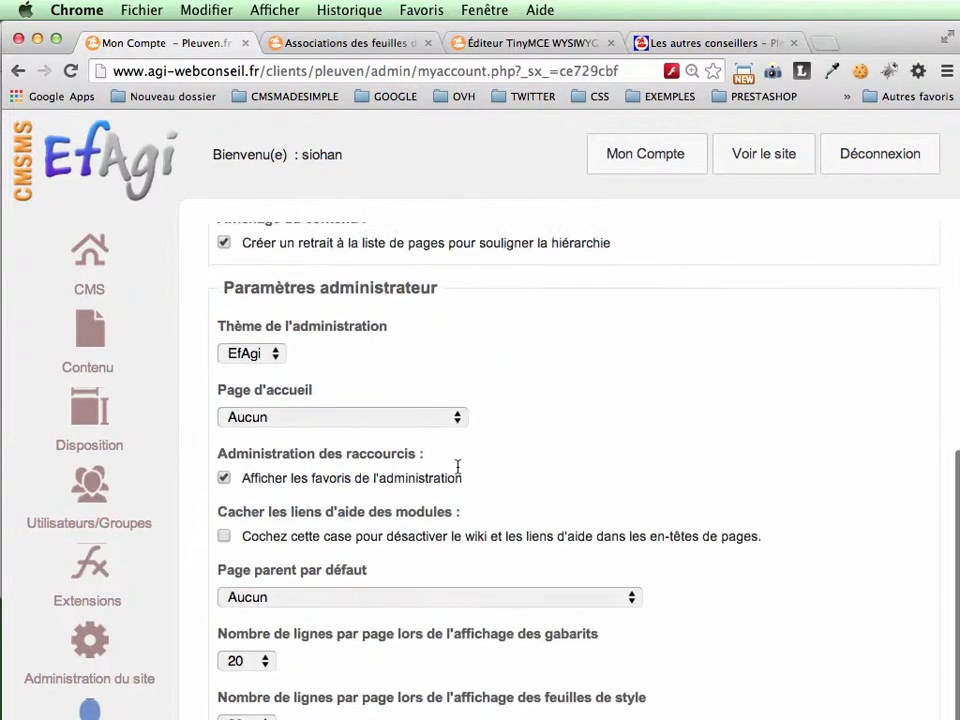
left_click(290, 712)
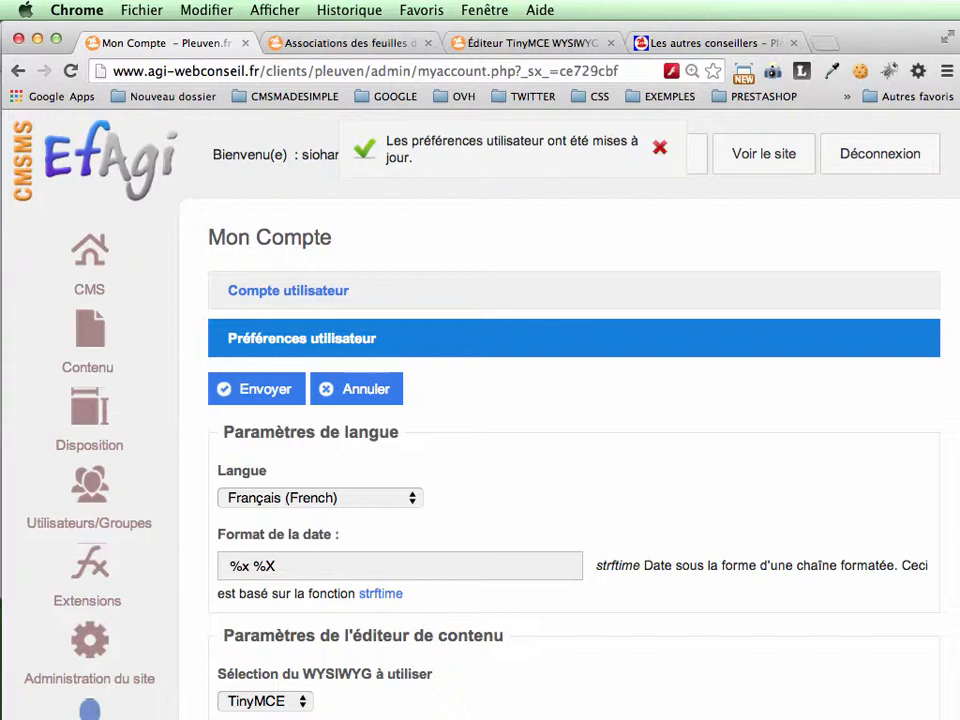
left_click_drag(420, 719, 420, 717)
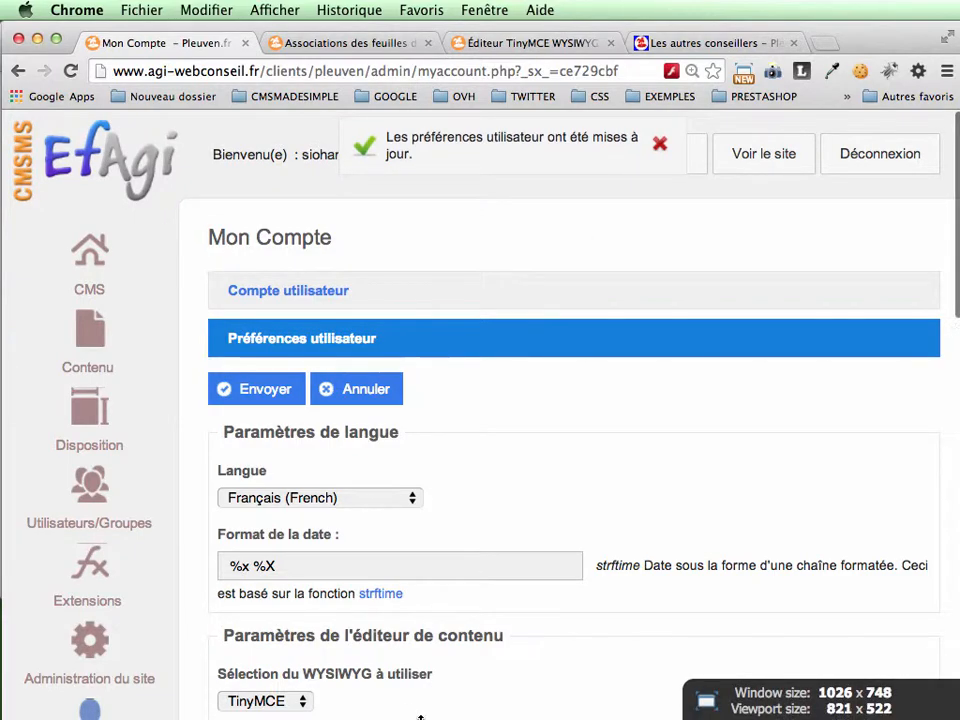
scroll(433, 600, "down", 10)
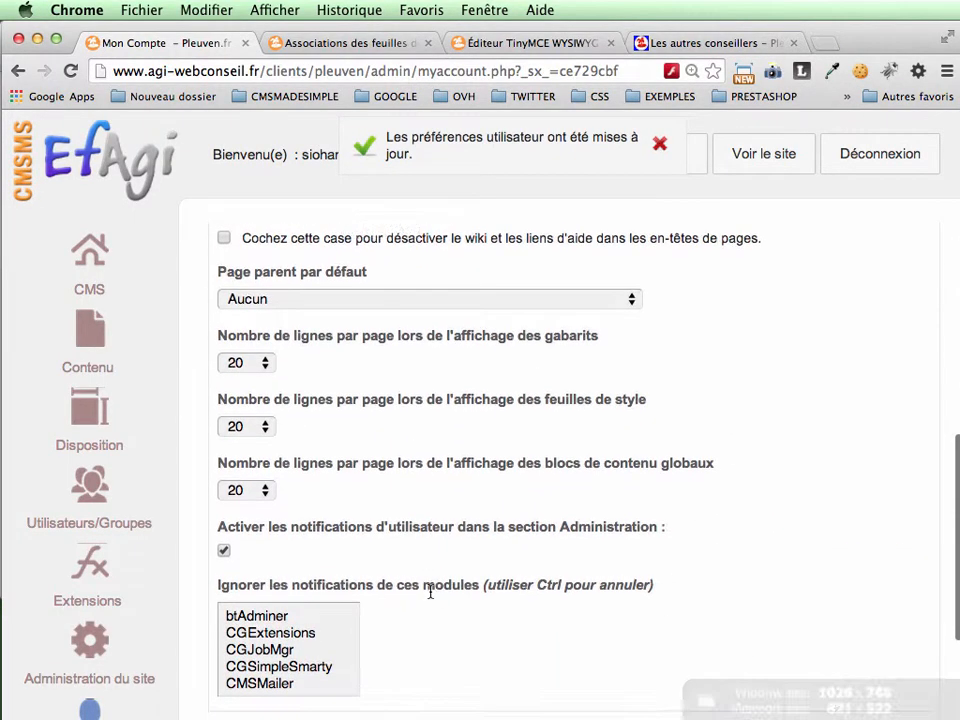
scroll(430, 592, "down", 3)
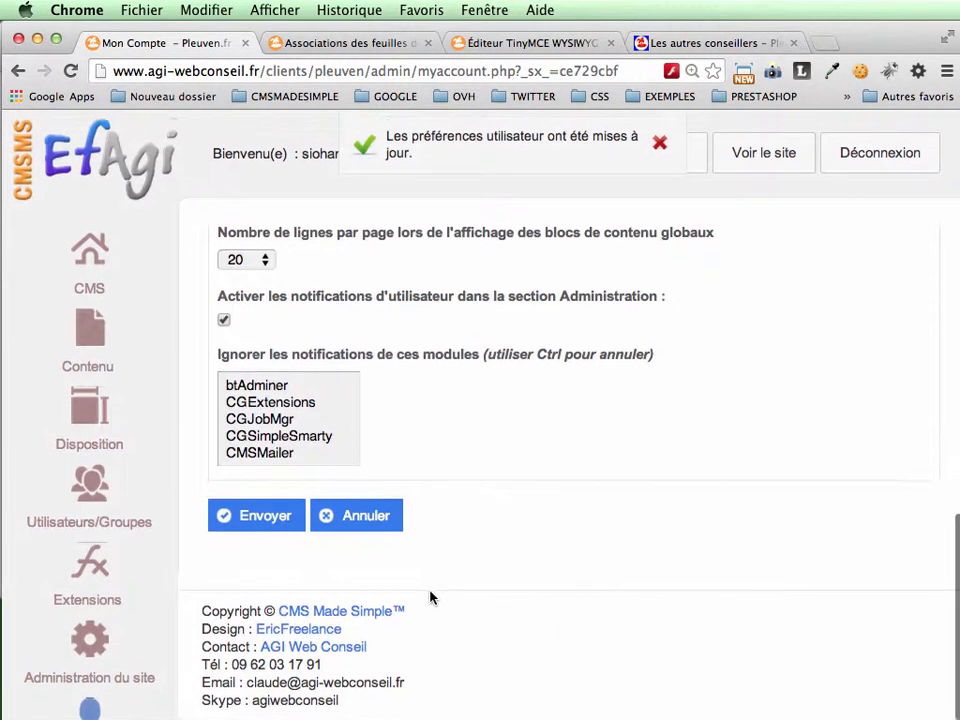
left_click(258, 520)
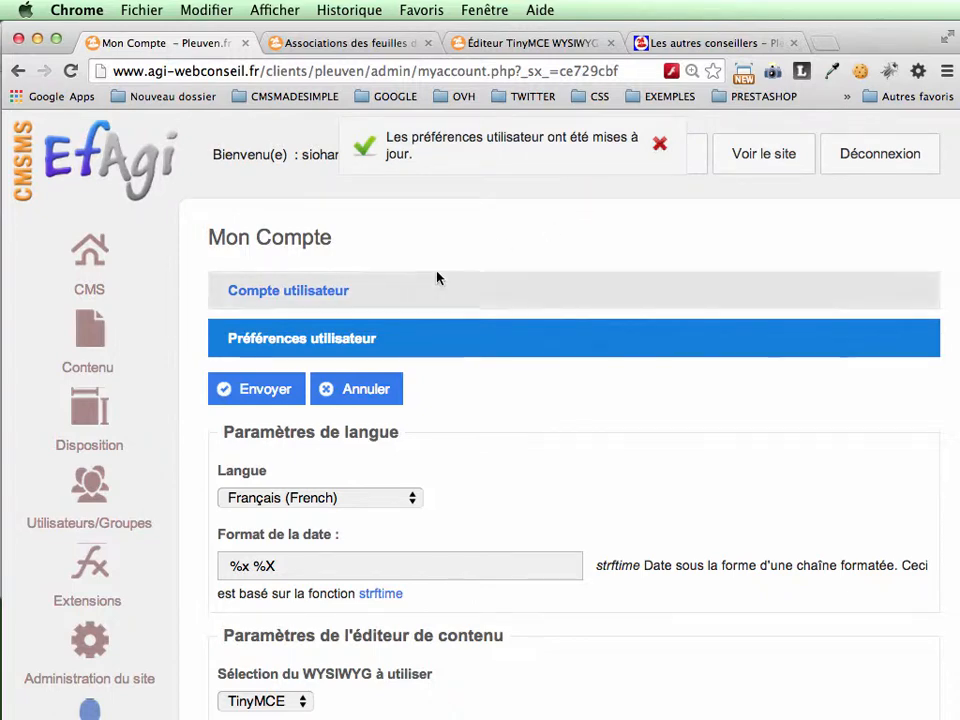
Step: Open the Autres conseillers page from the list of content pages for editing
mouse_move(133, 549)
scroll(138, 552, "down", 3)
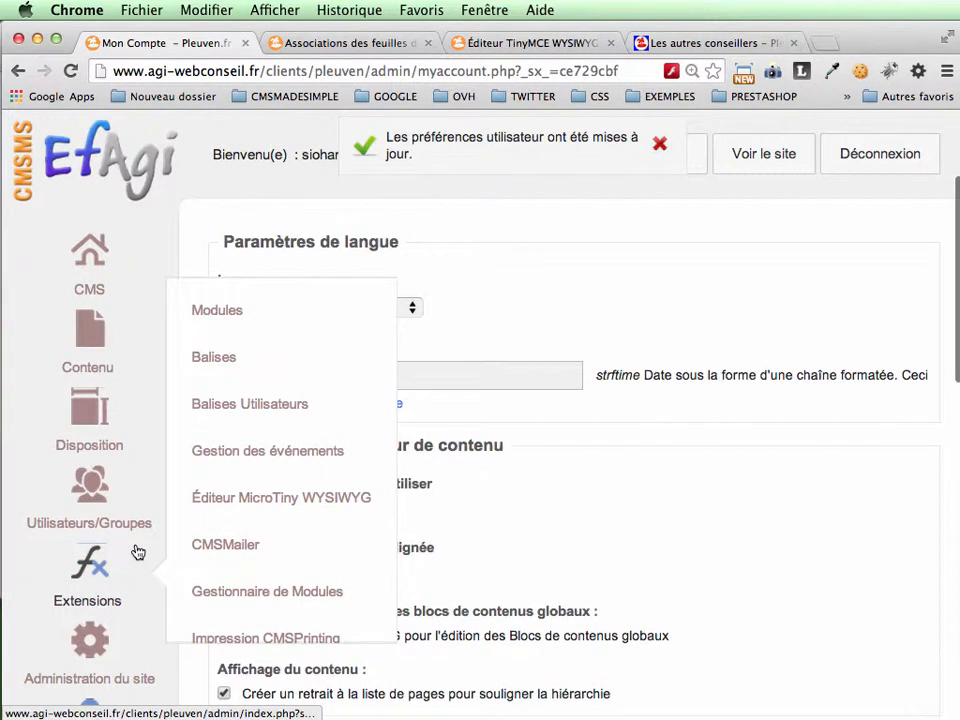
mouse_move(88, 330)
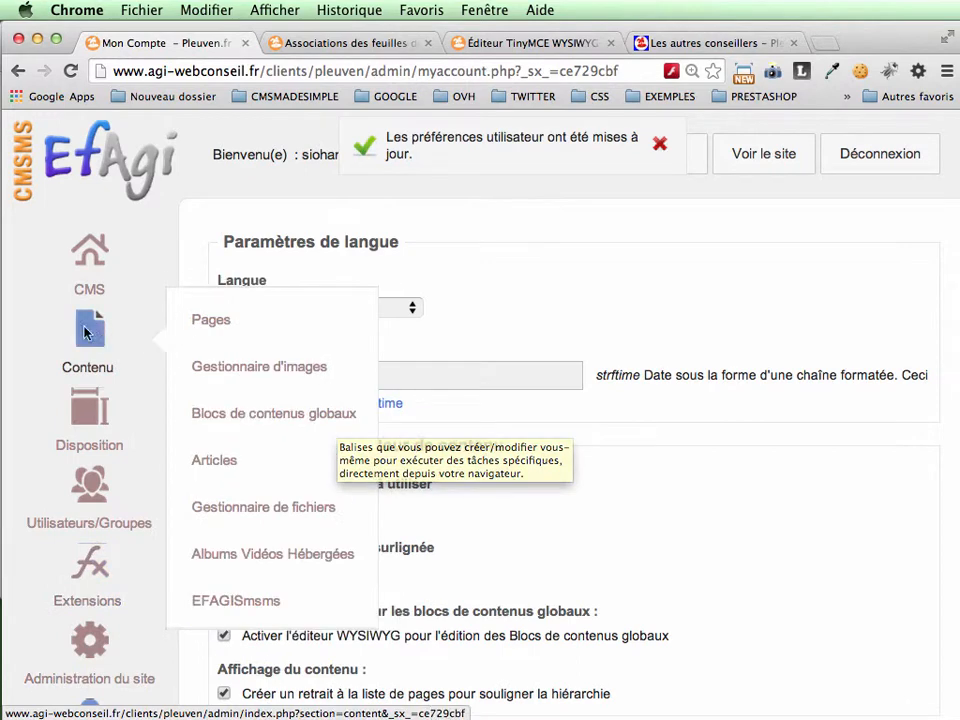
left_click(211, 321)
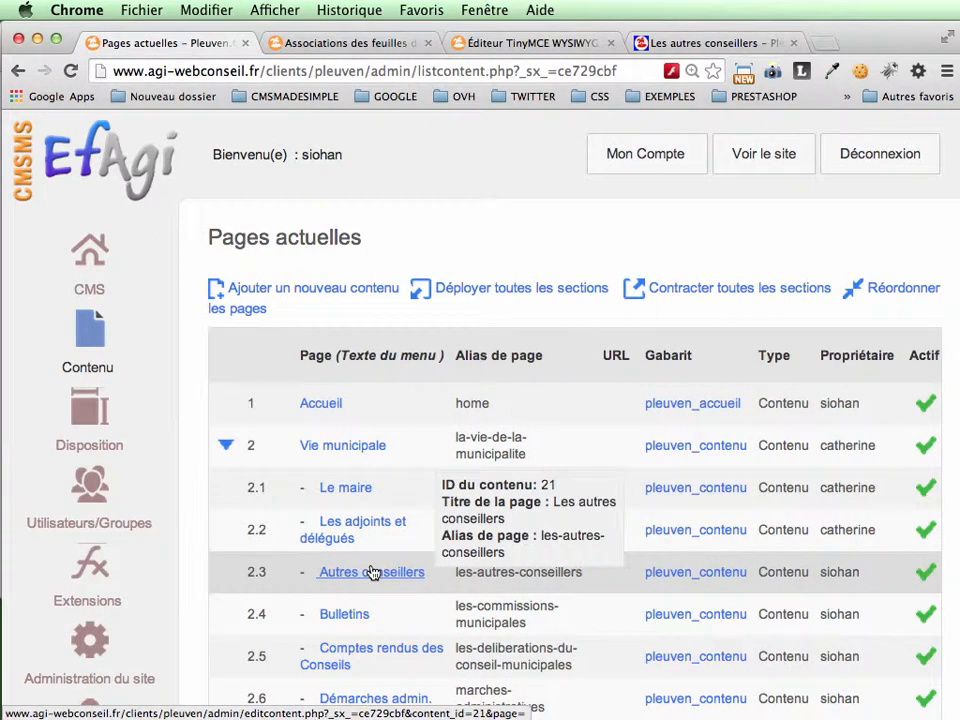
left_click(370, 575)
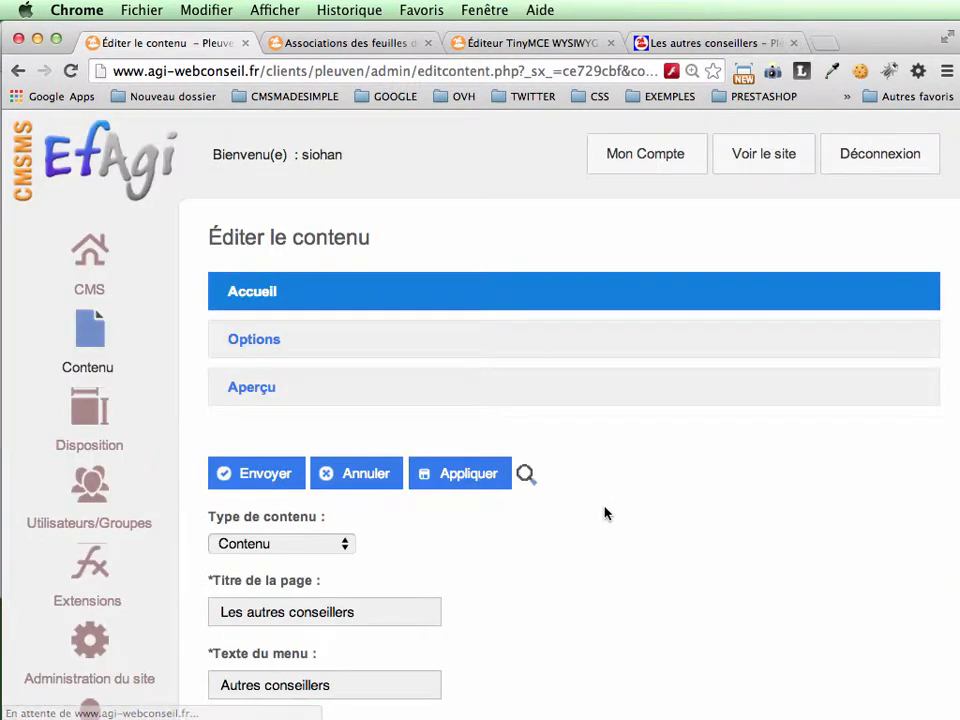
Step: Examine the arrangement of the first councillors' headings, photos and texts in the page's content editor
scroll(604, 513, "down", 10)
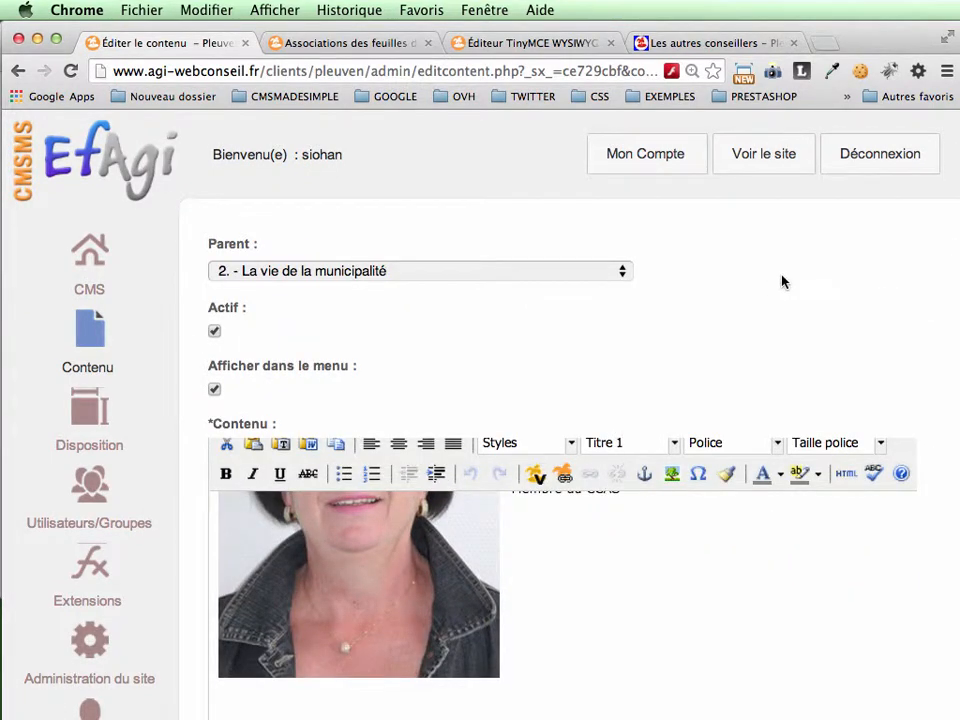
scroll(784, 280, "down", 2)
scroll(784, 281, "down", 1)
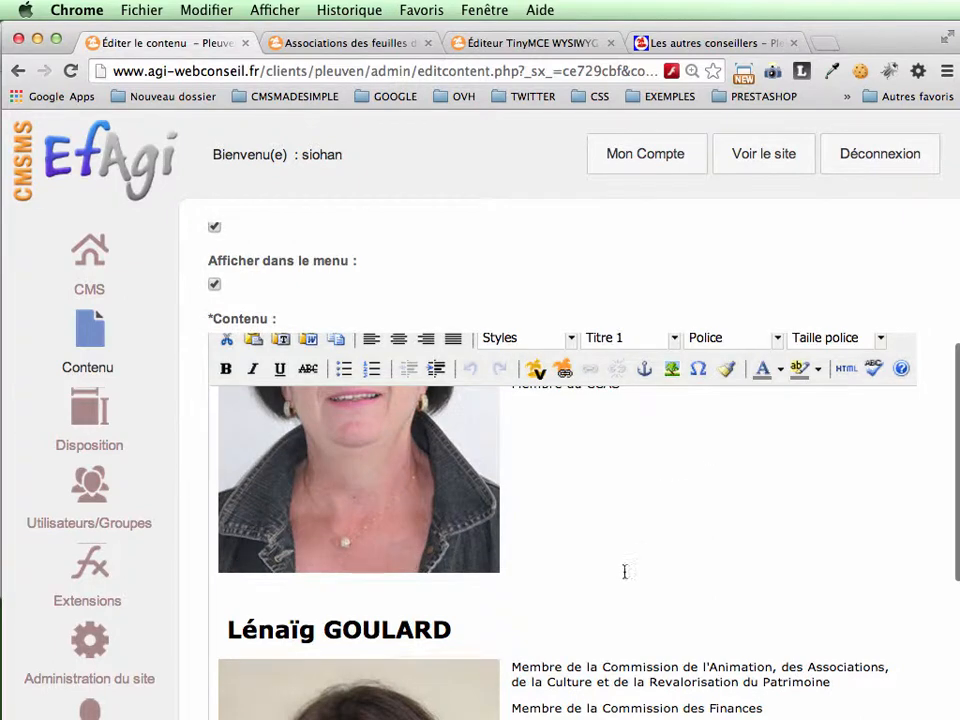
scroll(624, 571, "down", 8)
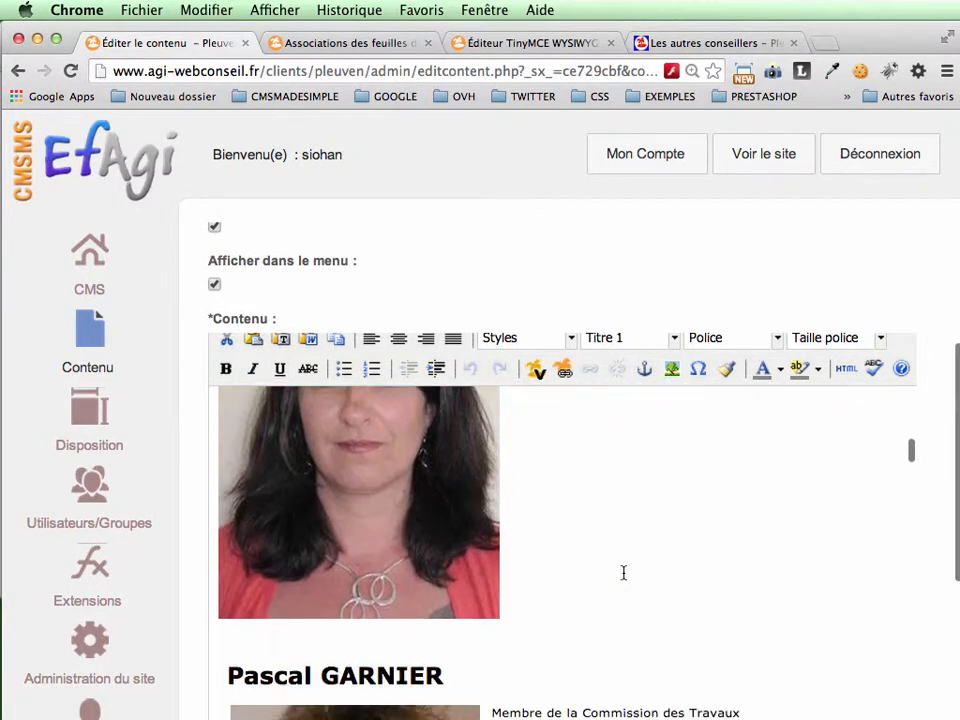
scroll(624, 572, "down", 1)
scroll(624, 572, "up", 5)
scroll(624, 572, "down", 2)
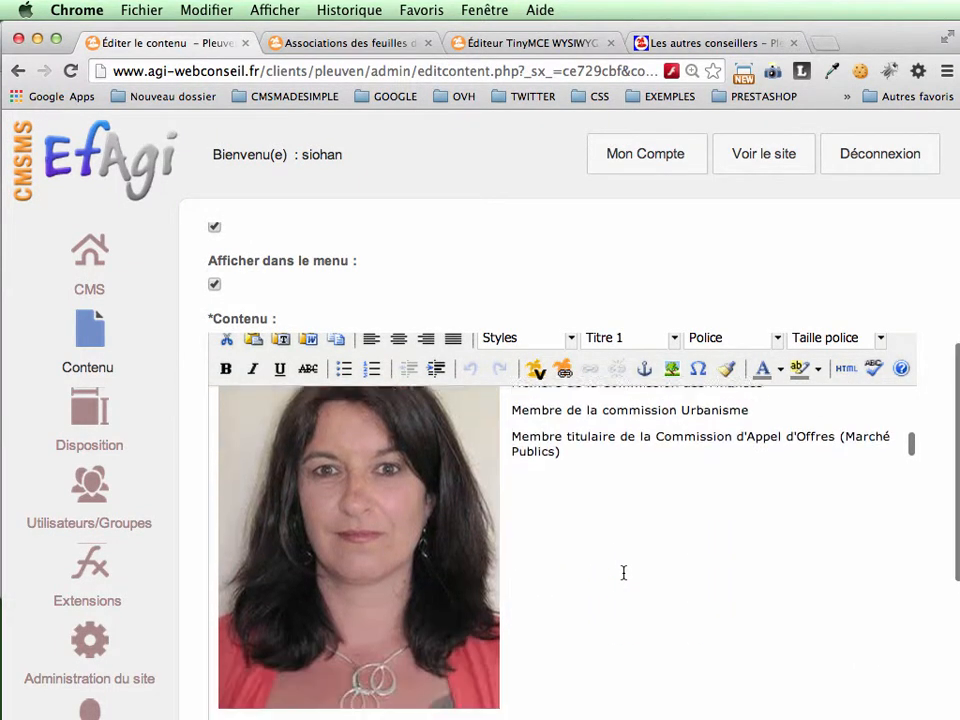
scroll(624, 572, "down", 5)
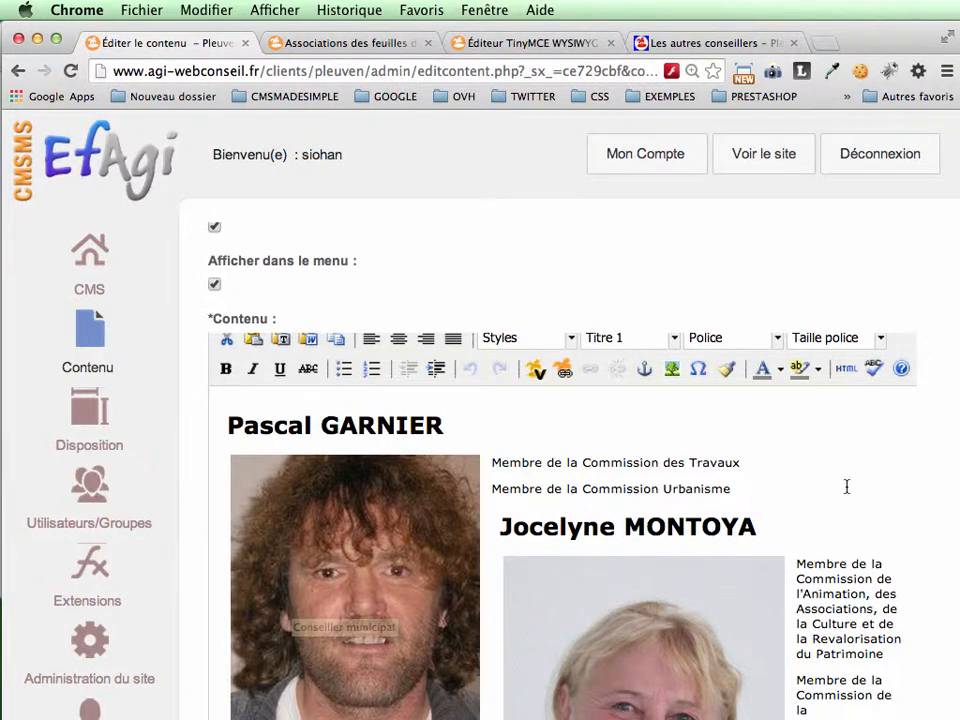
scroll(846, 486, "down", 2)
scroll(846, 486, "up", 2)
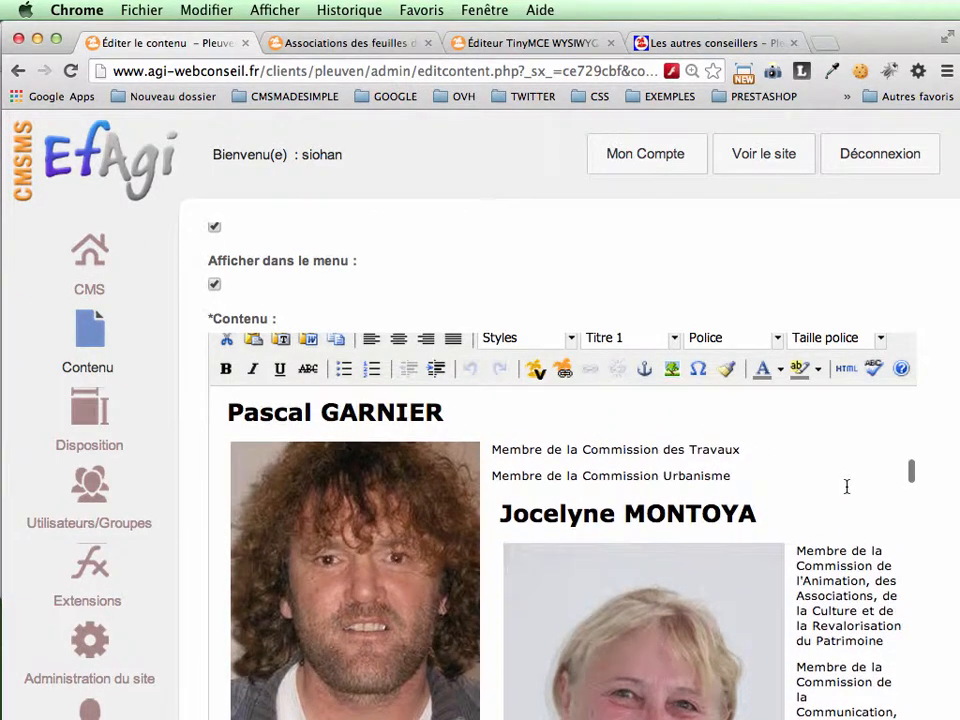
scroll(846, 486, "up", 1)
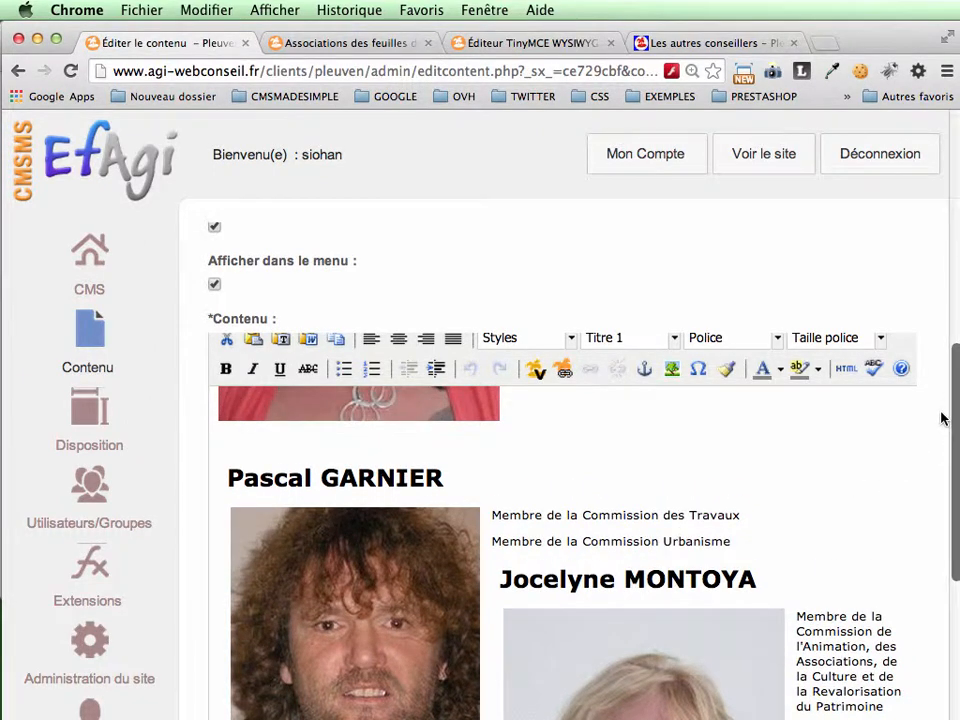
scroll(901, 275, "up", 1)
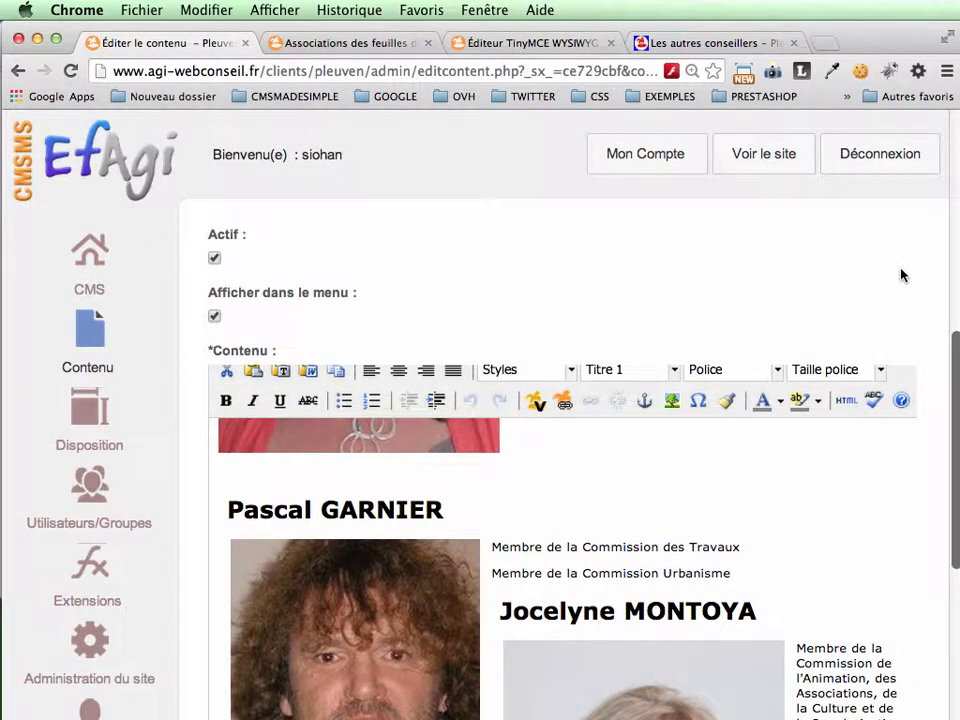
Step: Select the photo of the councillor on the Travaux and Urbanisme commissions and review the layout of the remaining councillor entries
left_click(362, 645)
scroll(812, 538, "down", 10)
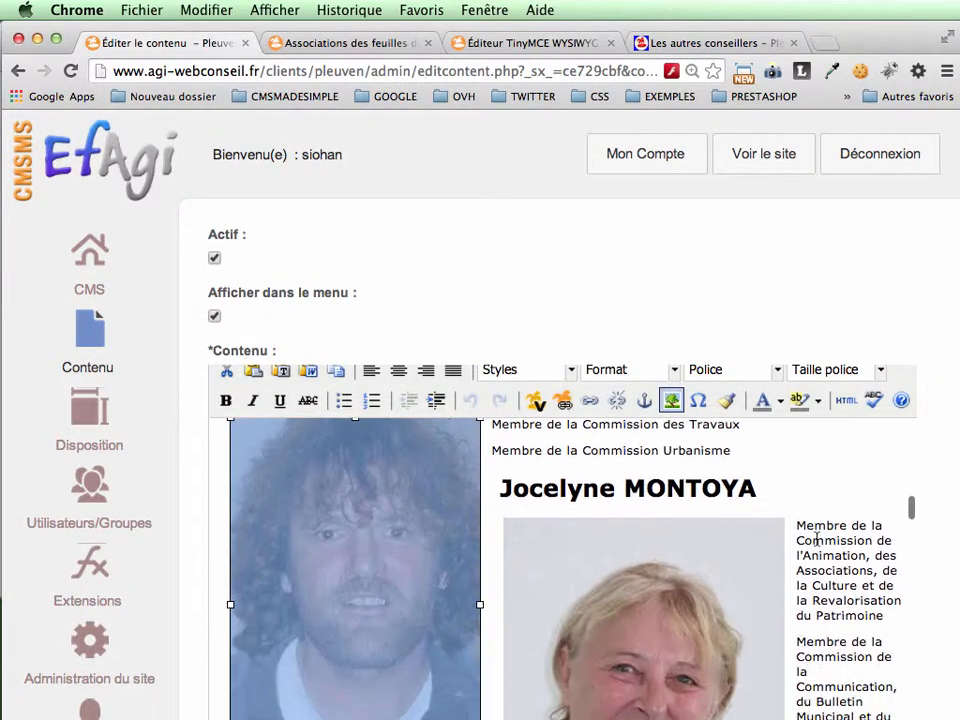
scroll(816, 538, "down", 10)
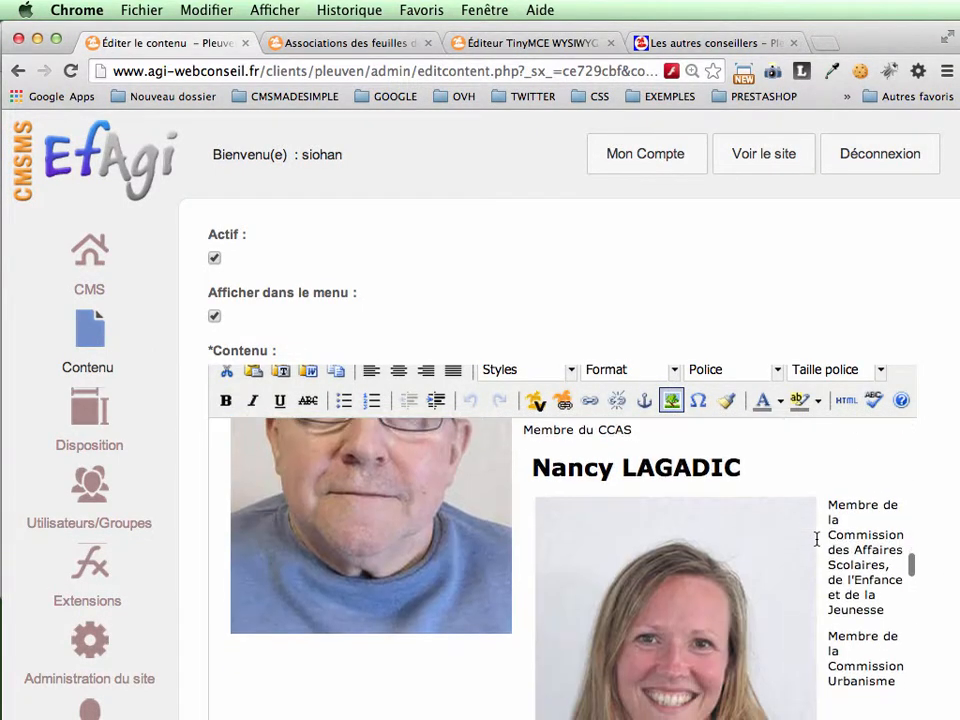
scroll(816, 538, "down", 12)
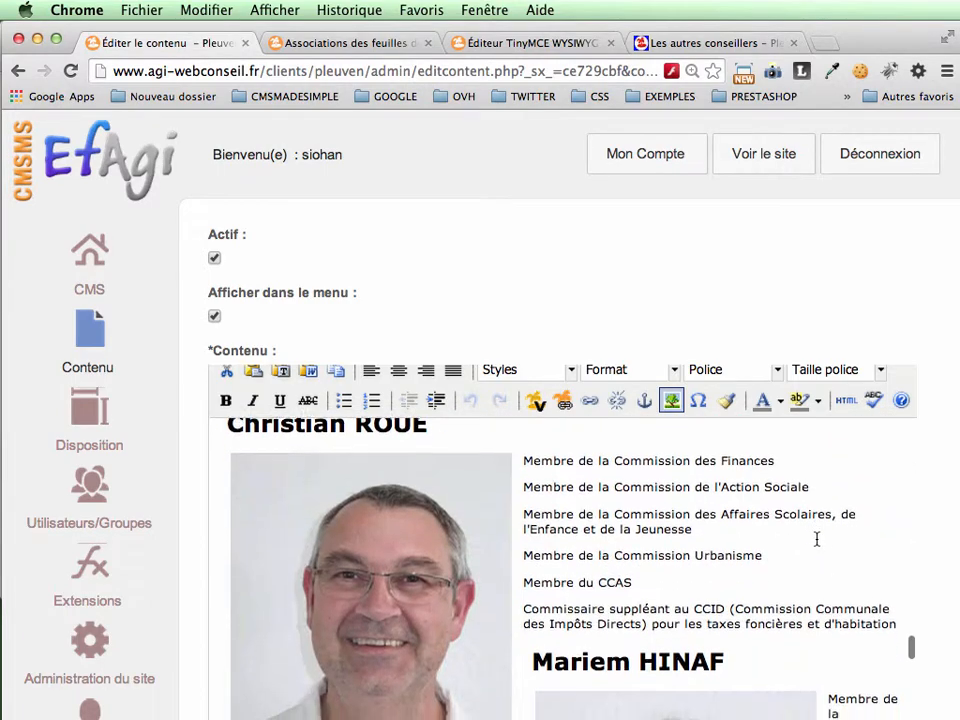
scroll(816, 539, "down", 15)
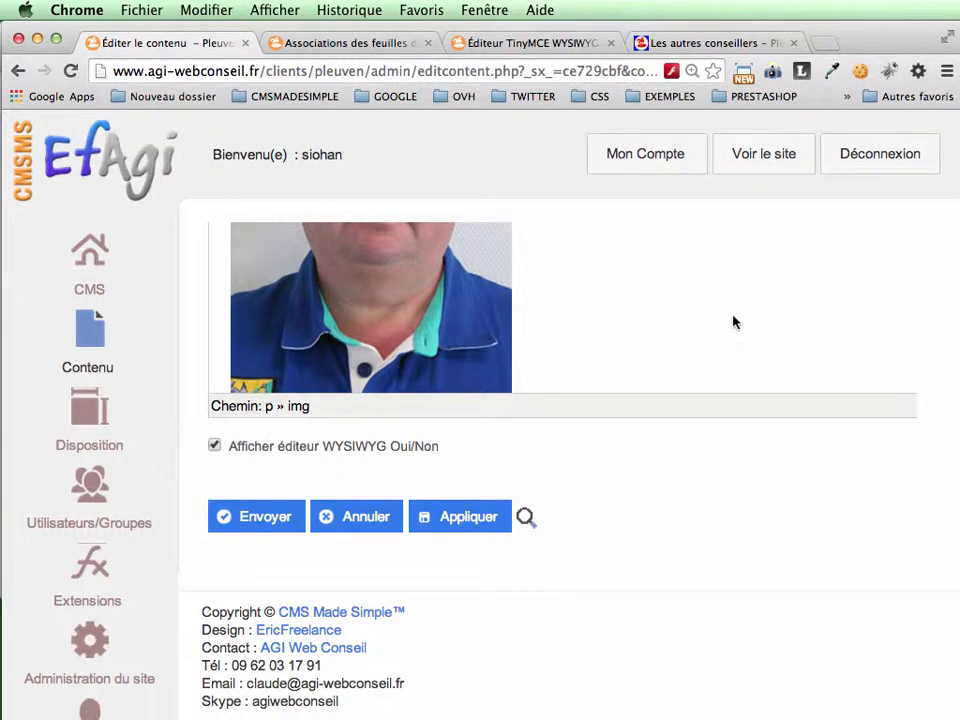
scroll(733, 321, "up", 5)
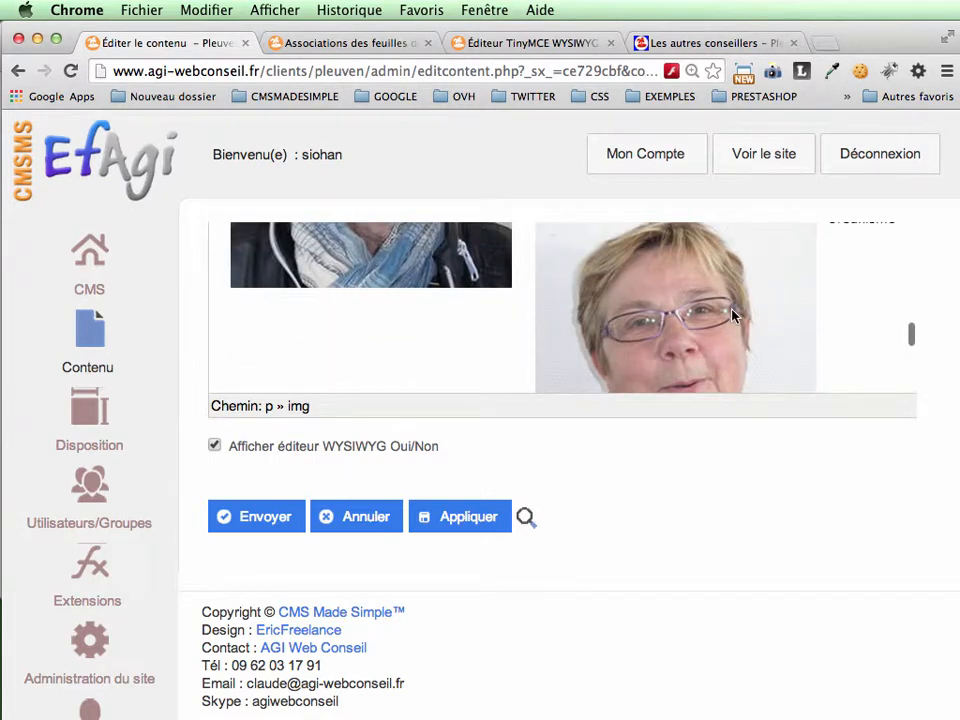
scroll(560, 337, "up", 10)
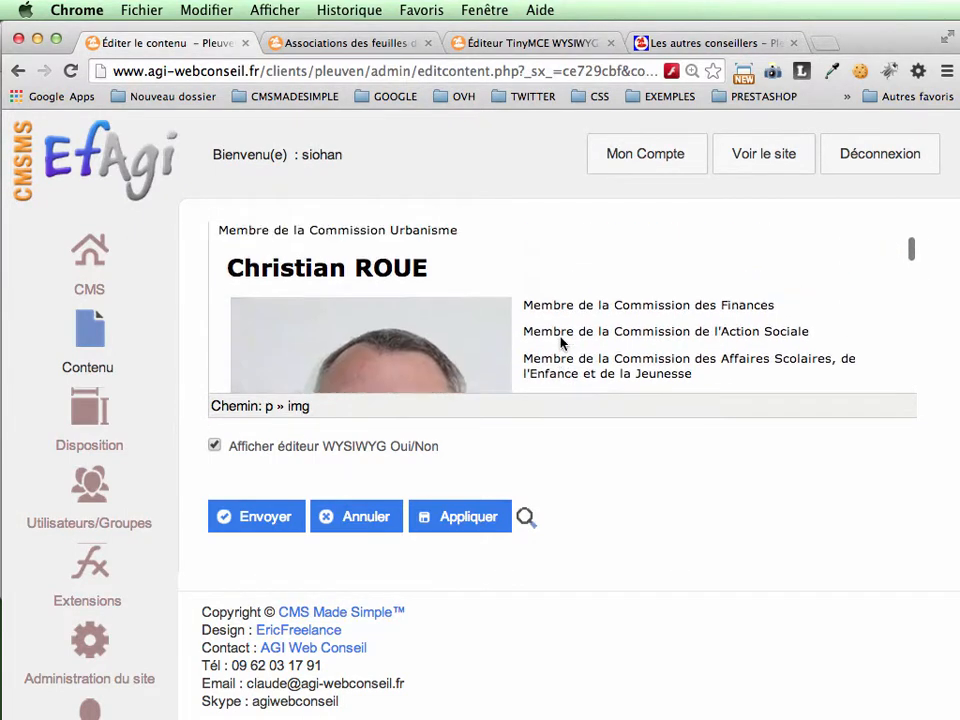
Step: Clear the inline style in the appearance settings of the selected photo of the councillor on the Travaux and Urbanisme commissions
scroll(561, 338, "up", 10)
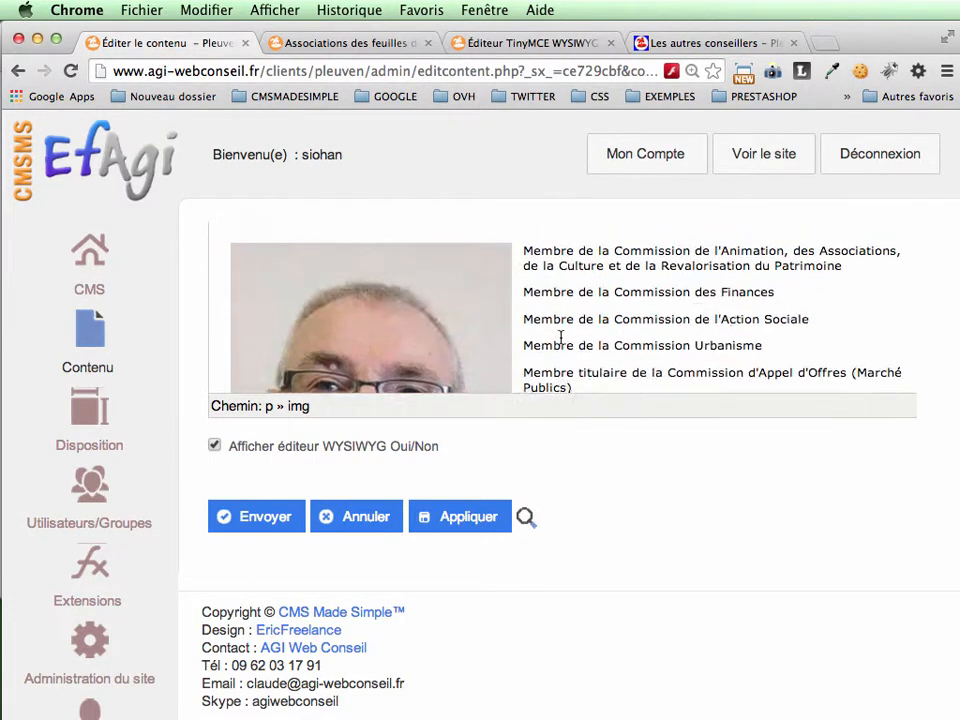
scroll(561, 338, "up", 5)
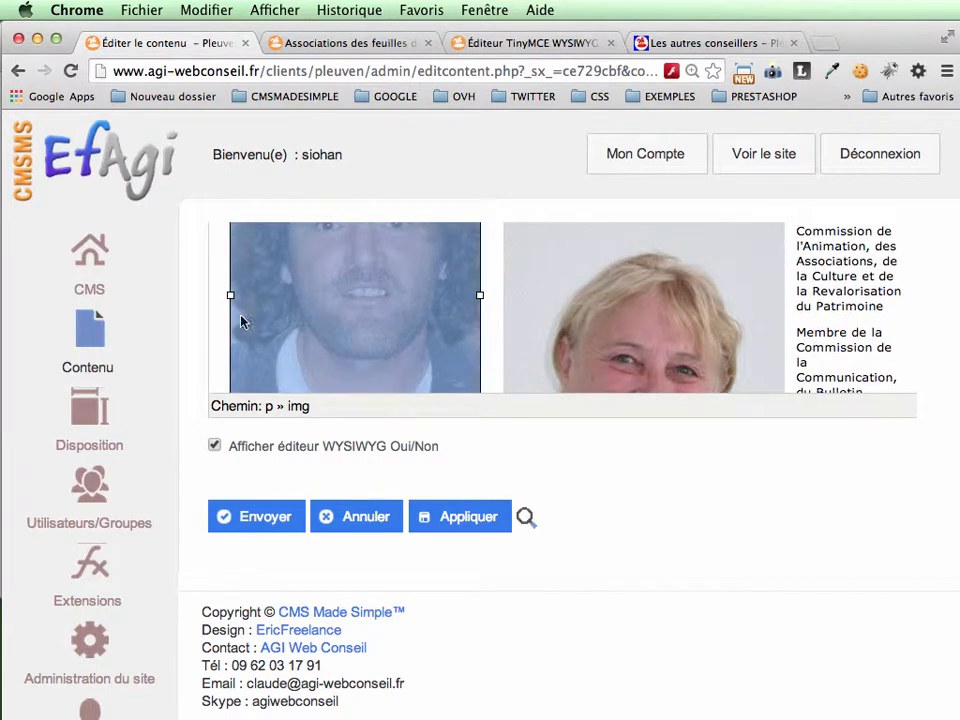
scroll(331, 331, "up", 3)
scroll(684, 543, "up", 4)
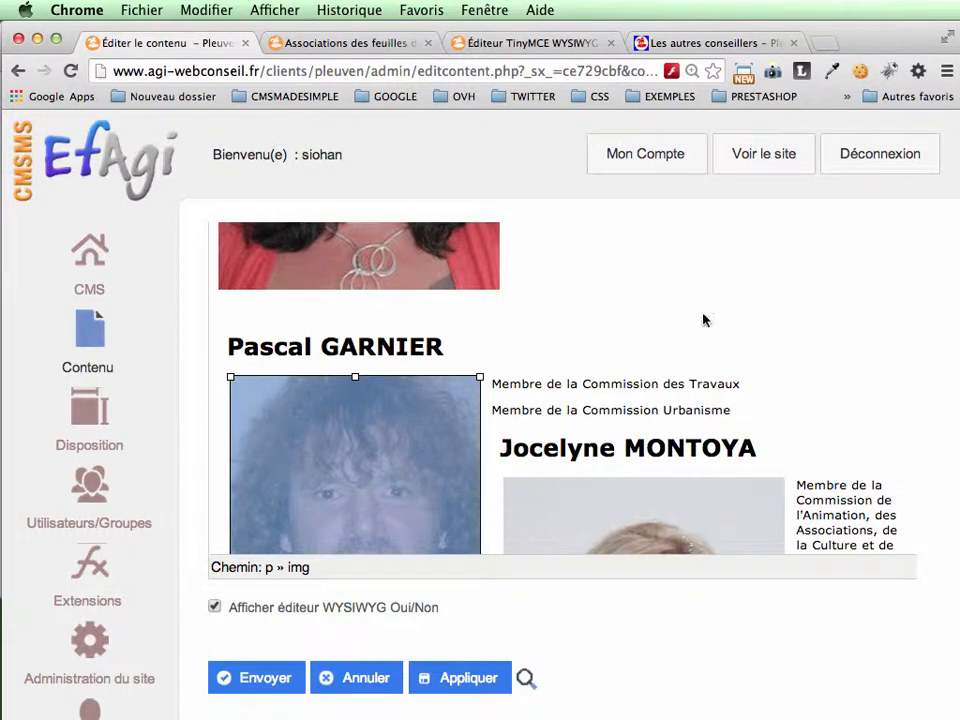
scroll(703, 314, "up", 10)
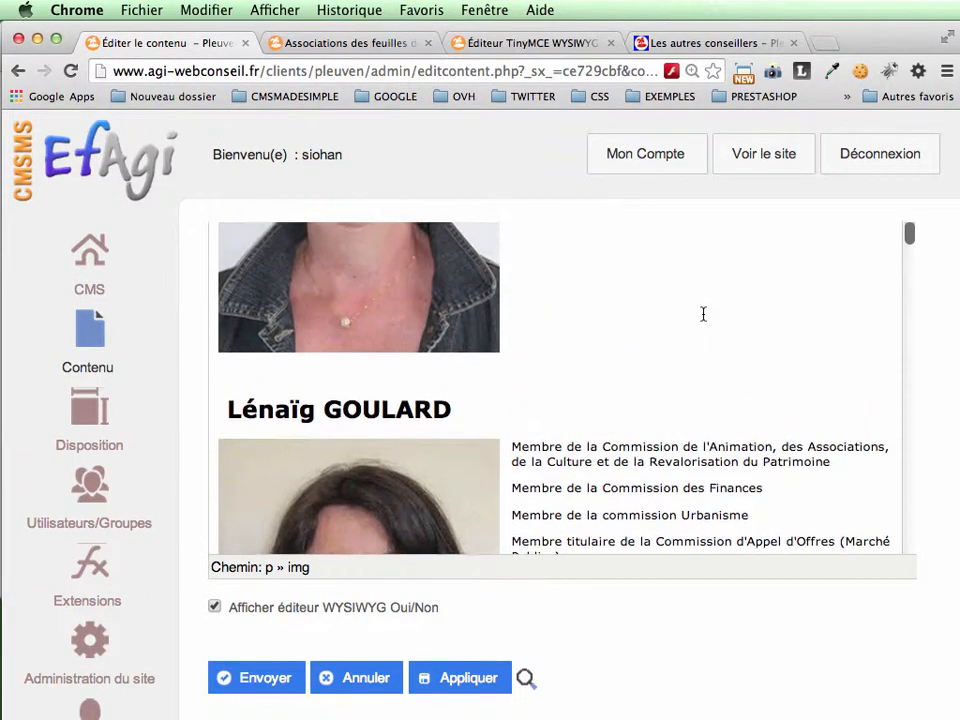
scroll(680, 310, "up", 4)
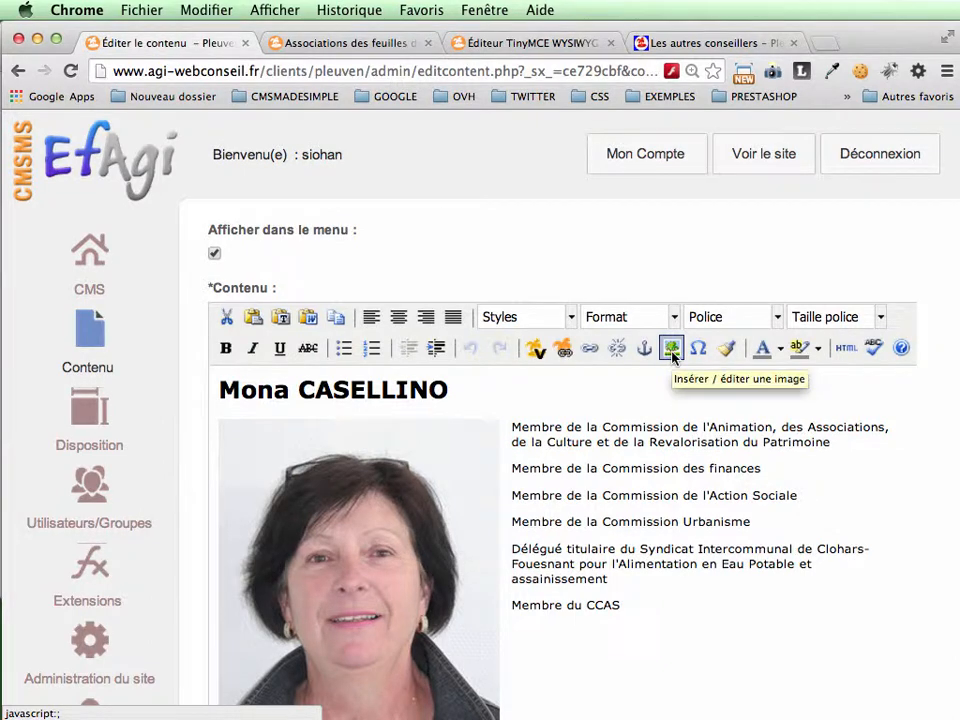
left_click(672, 350)
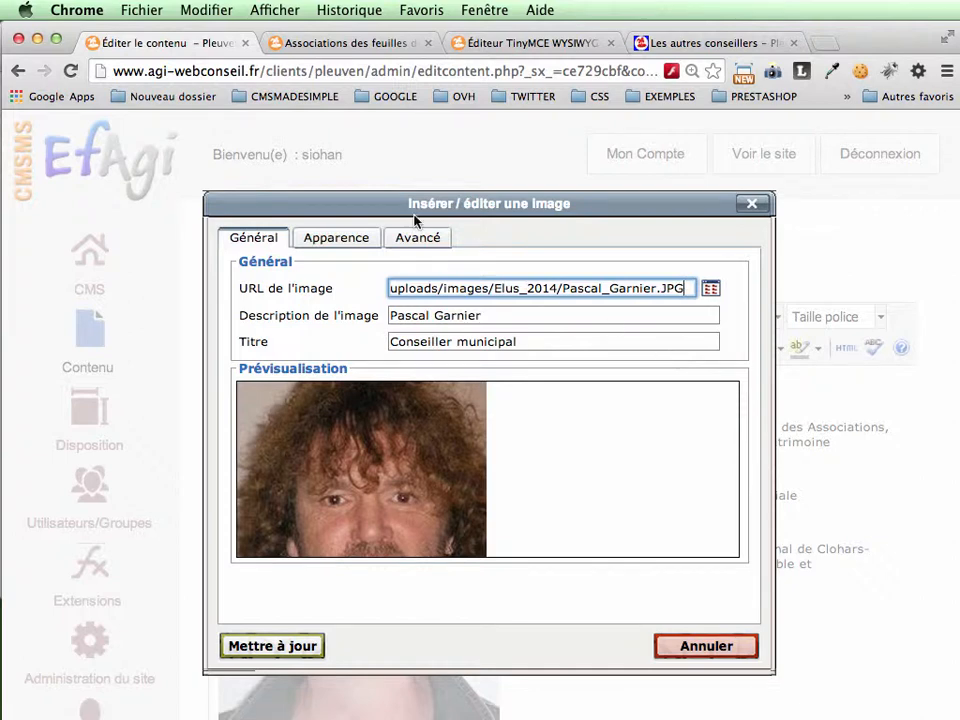
left_click(332, 241)
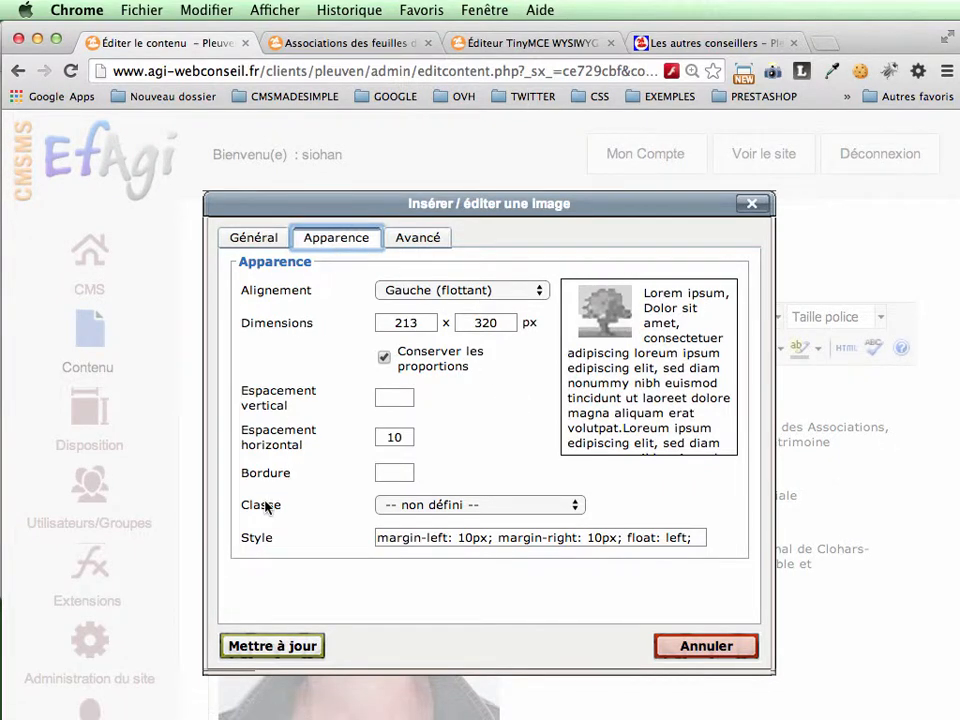
left_click(576, 509)
left_click(692, 537)
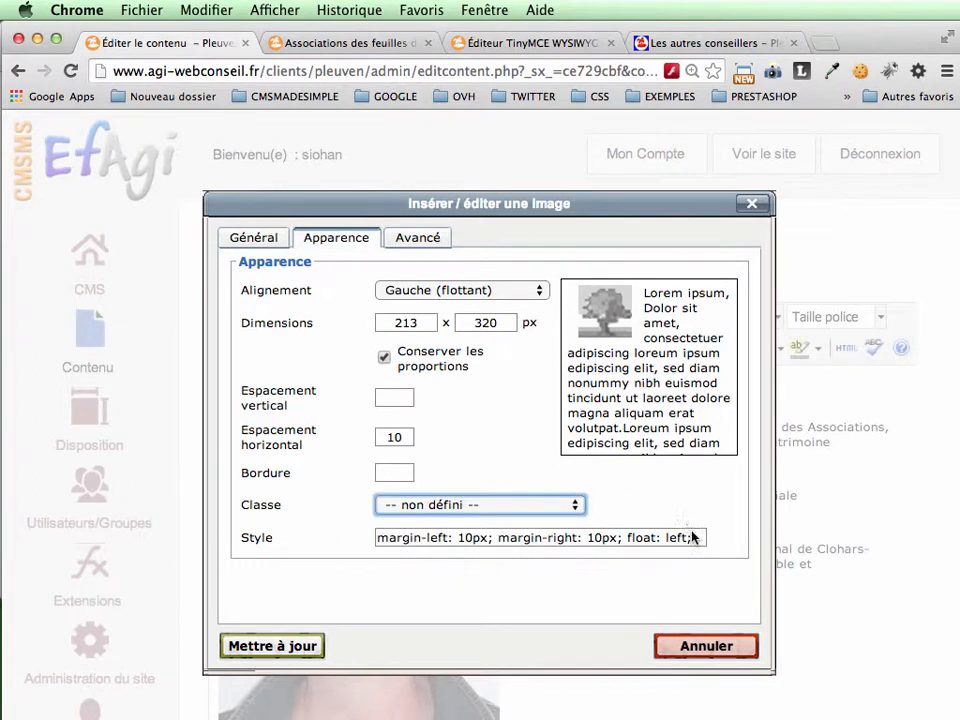
left_click(694, 538)
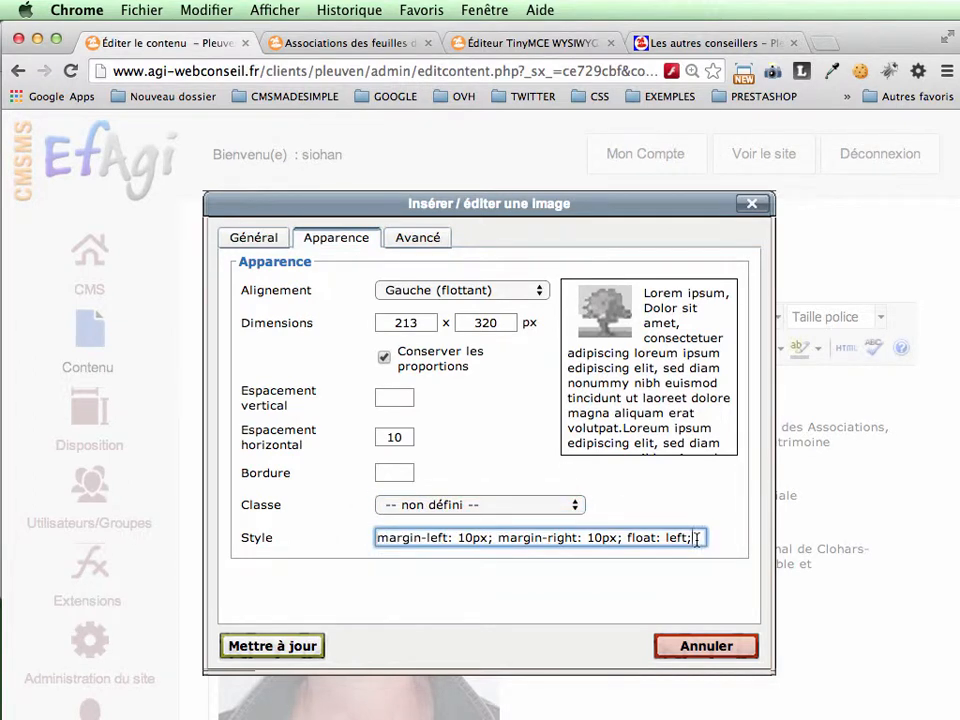
left_click_drag(696, 539, 377, 538)
key("BackSpace")
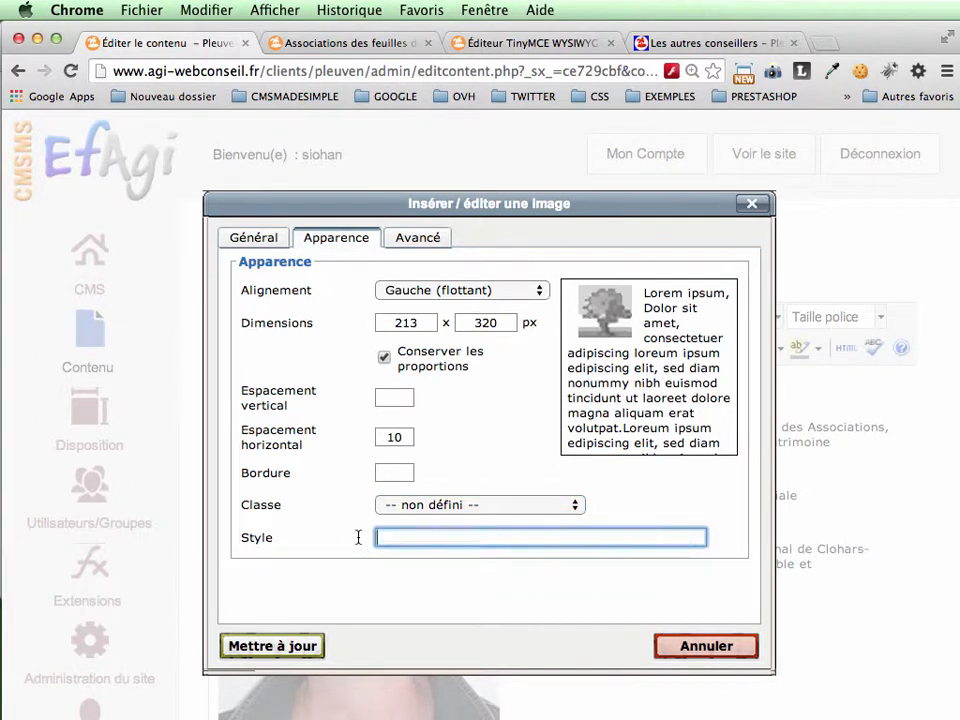
Step: Assign the imageGauche class to the photo and update the image
left_click(576, 508)
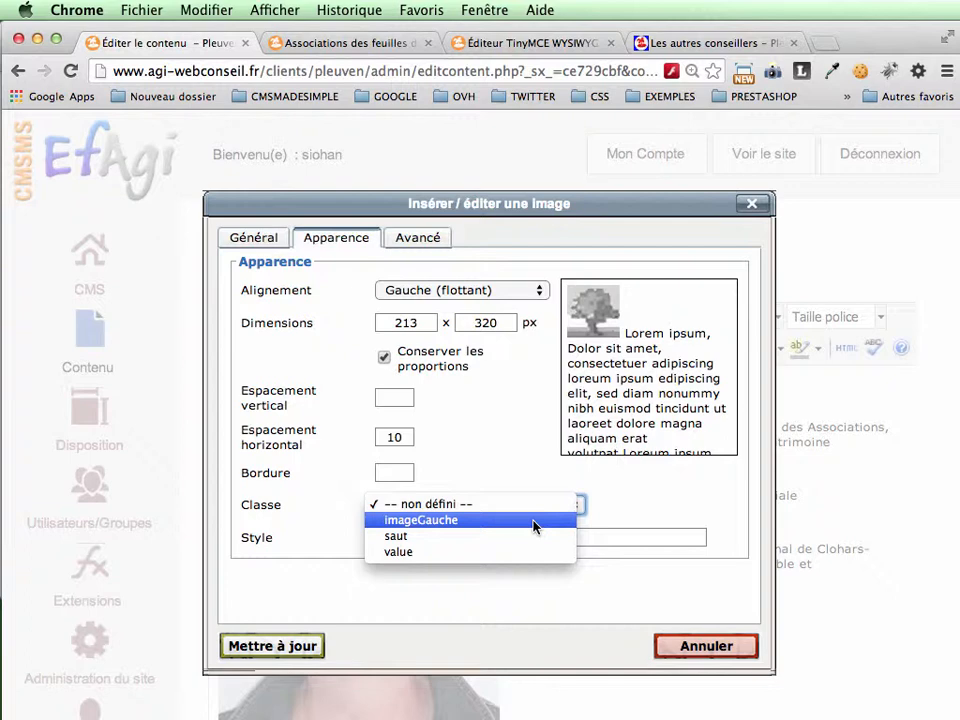
left_click(533, 521)
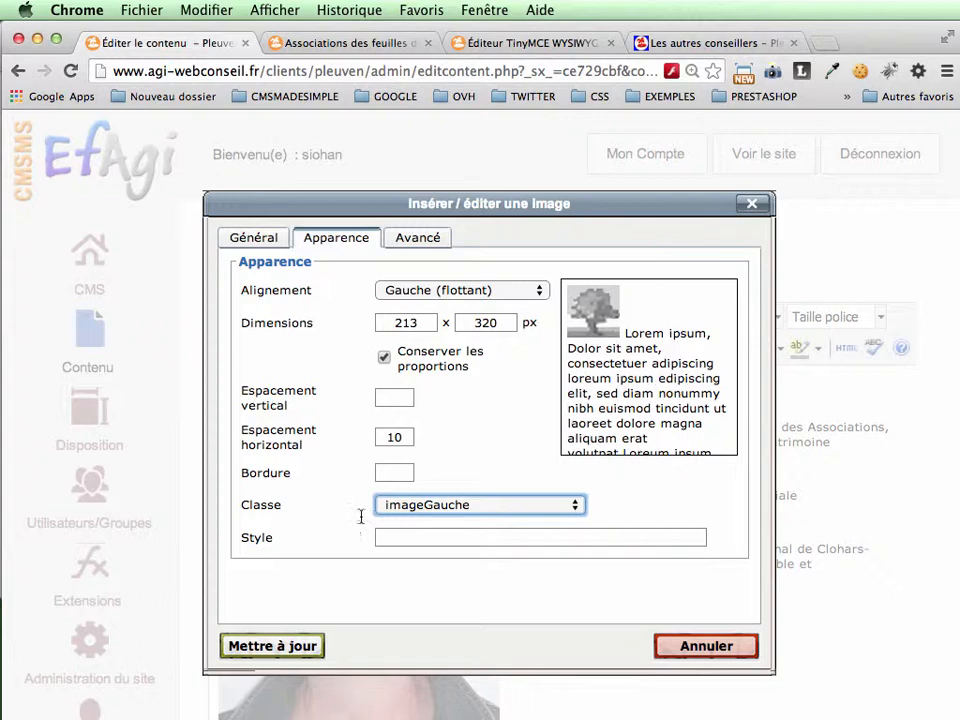
left_click(262, 646)
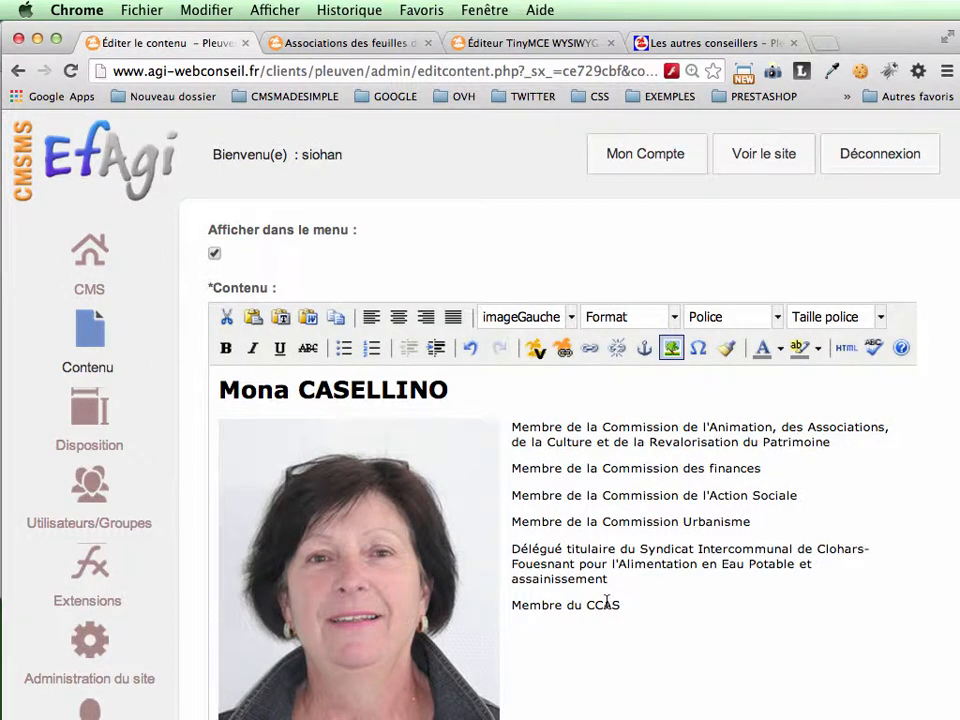
Step: Check the restyled photo's alignment in the editor and apply the changes to the Les autres conseillers page
scroll(606, 601, "down", 10)
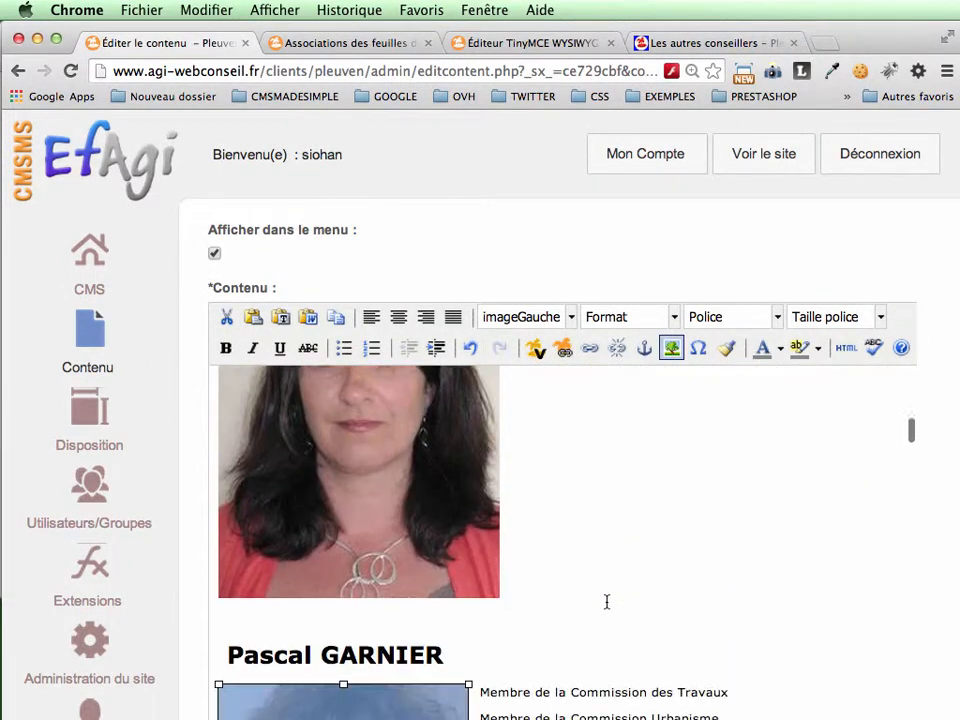
scroll(606, 601, "down", 4)
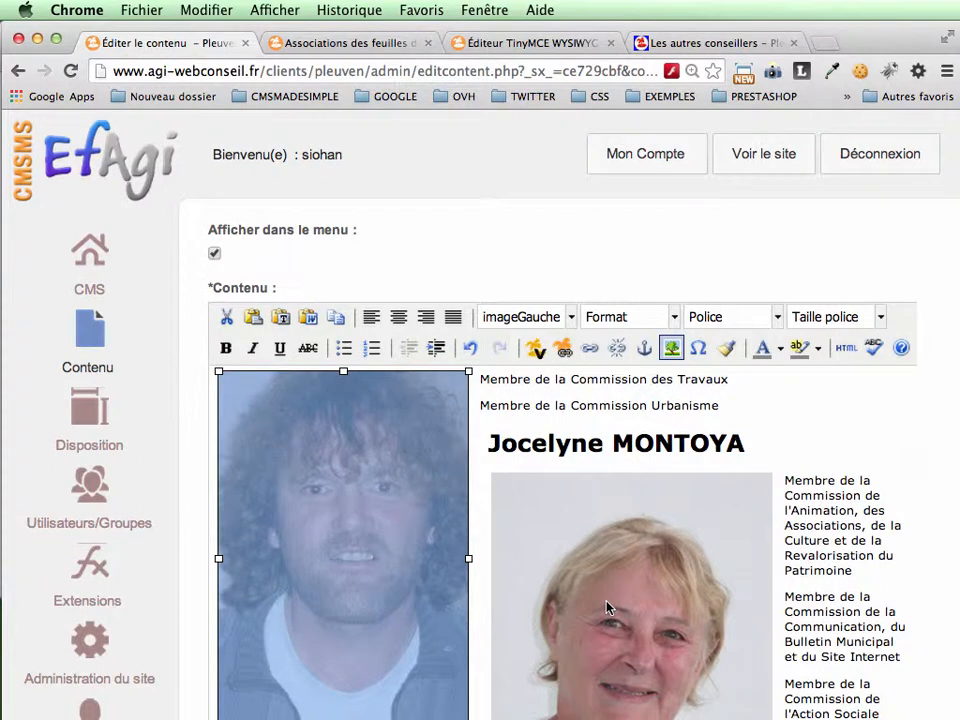
scroll(360, 576, "up", 3)
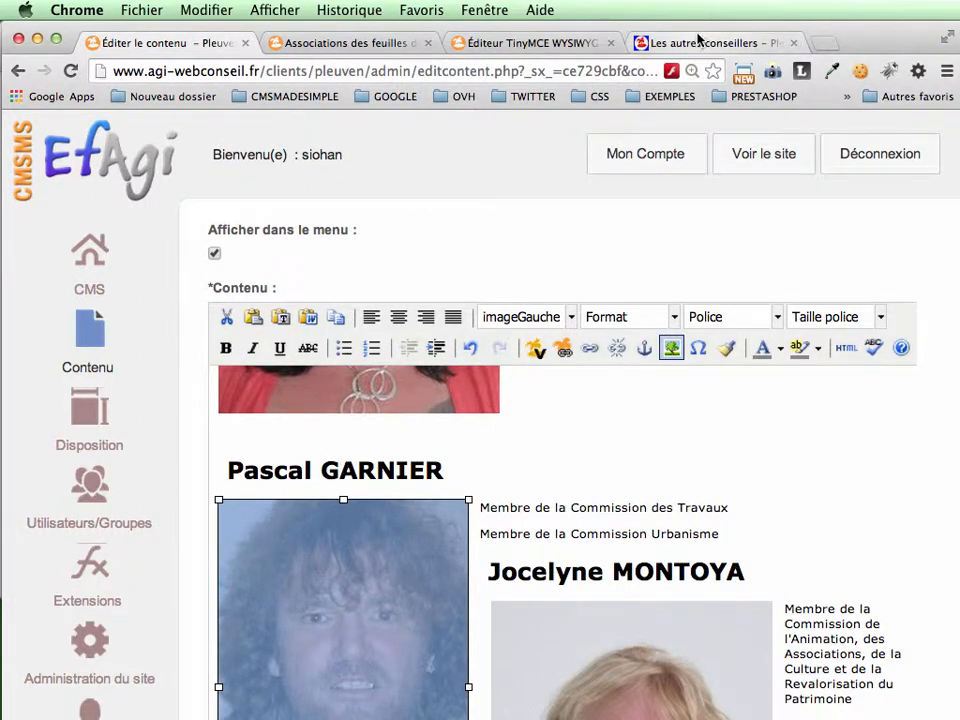
scroll(613, 448, "up", 10)
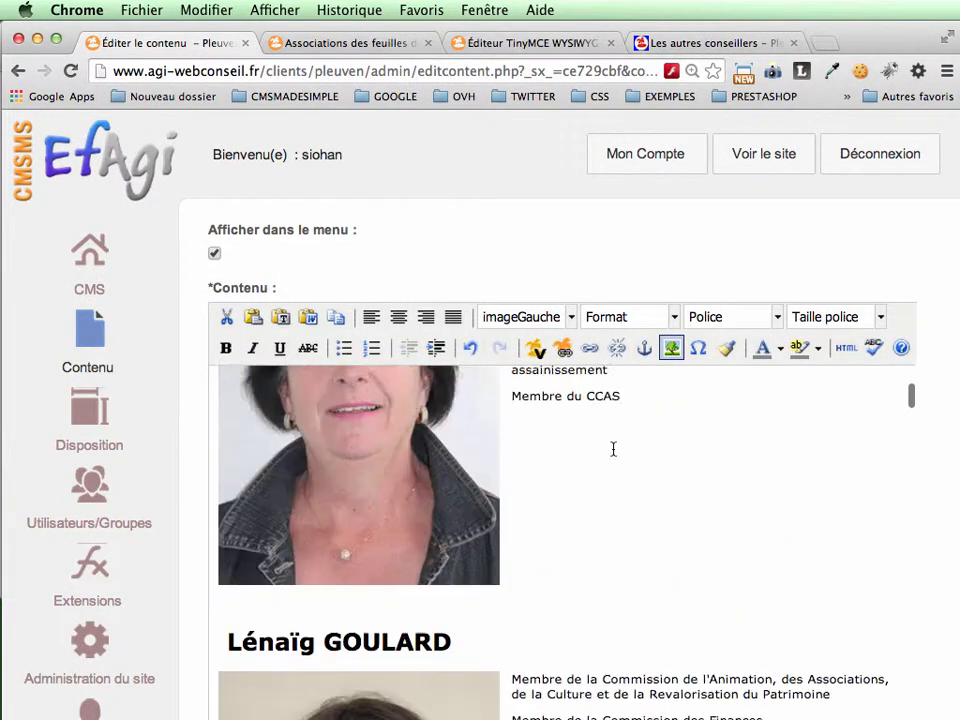
scroll(613, 448, "up", 15)
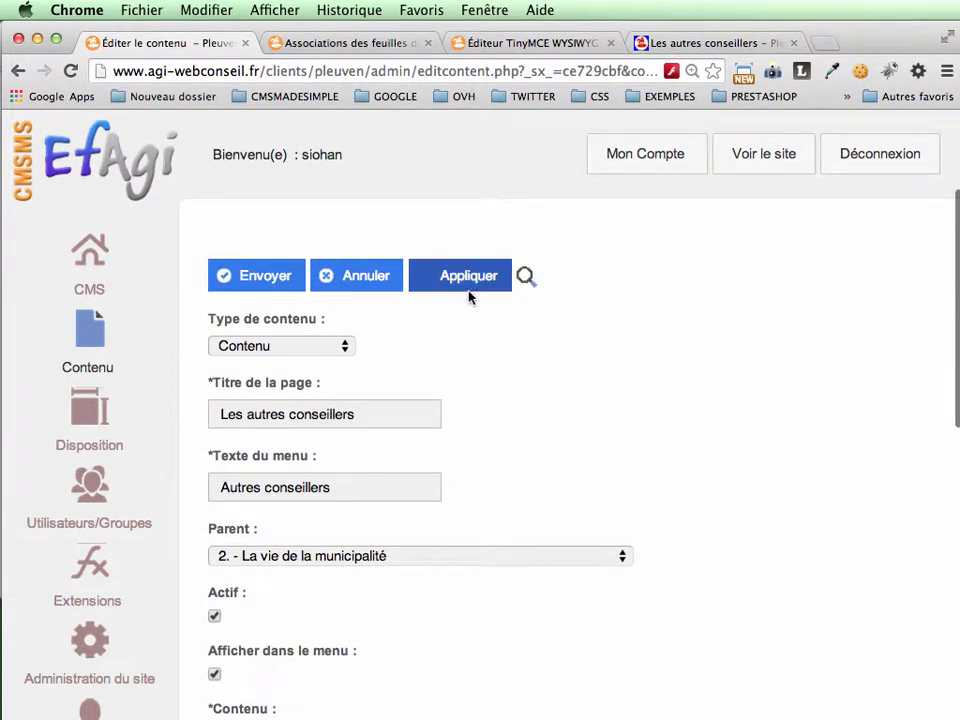
left_click(466, 279)
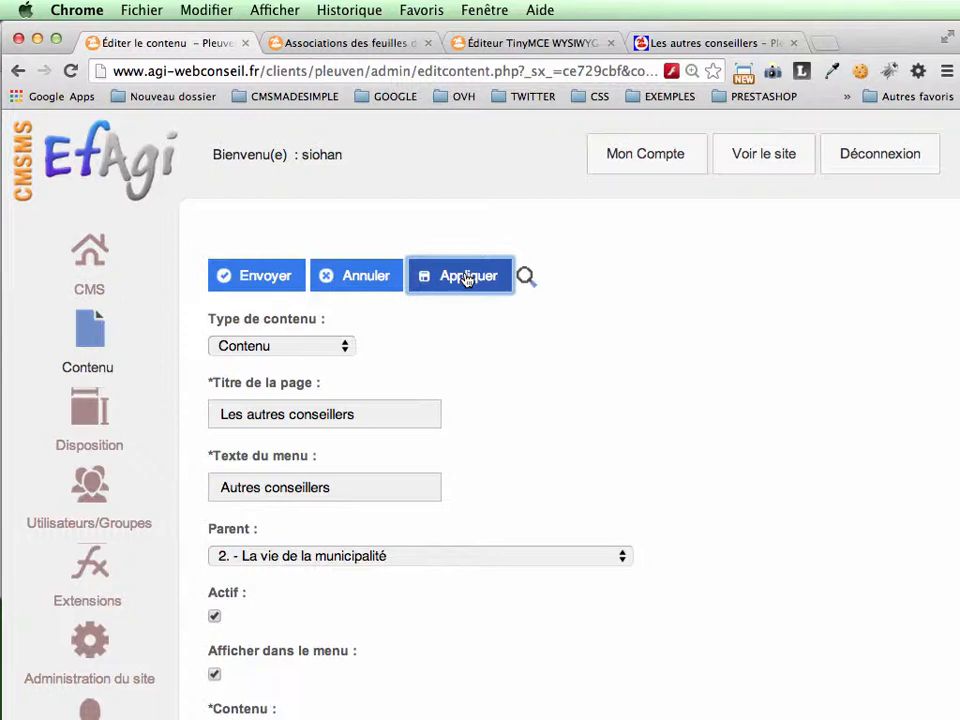
Step: Reload the public Les autres conseillers page and compare the restyled photo's alignment with the neighbouring councillor entries
left_click(712, 43)
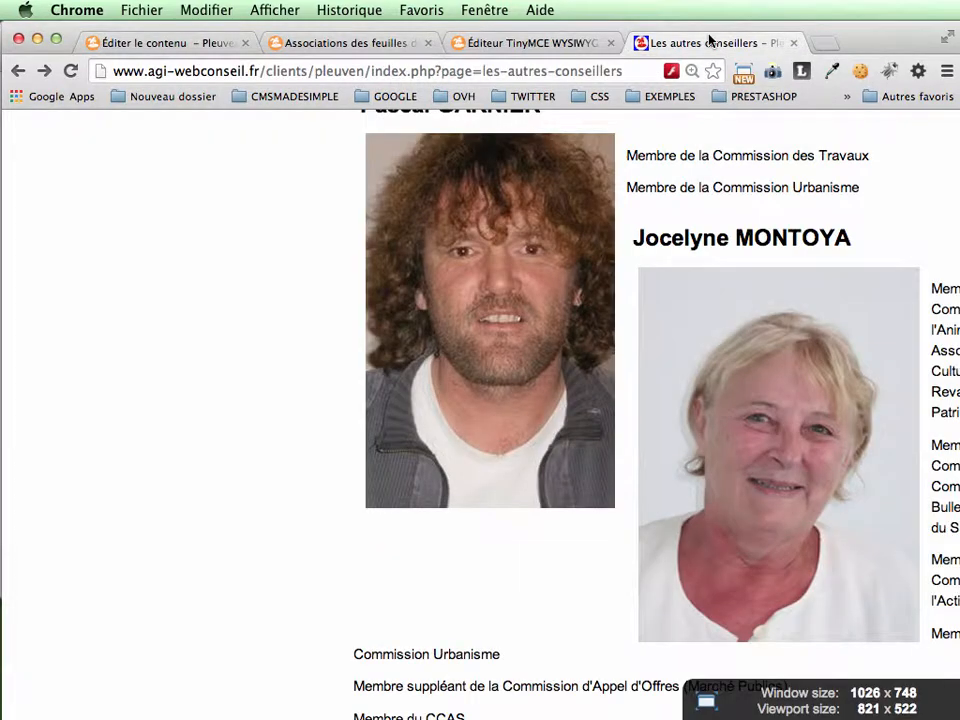
left_click(71, 72)
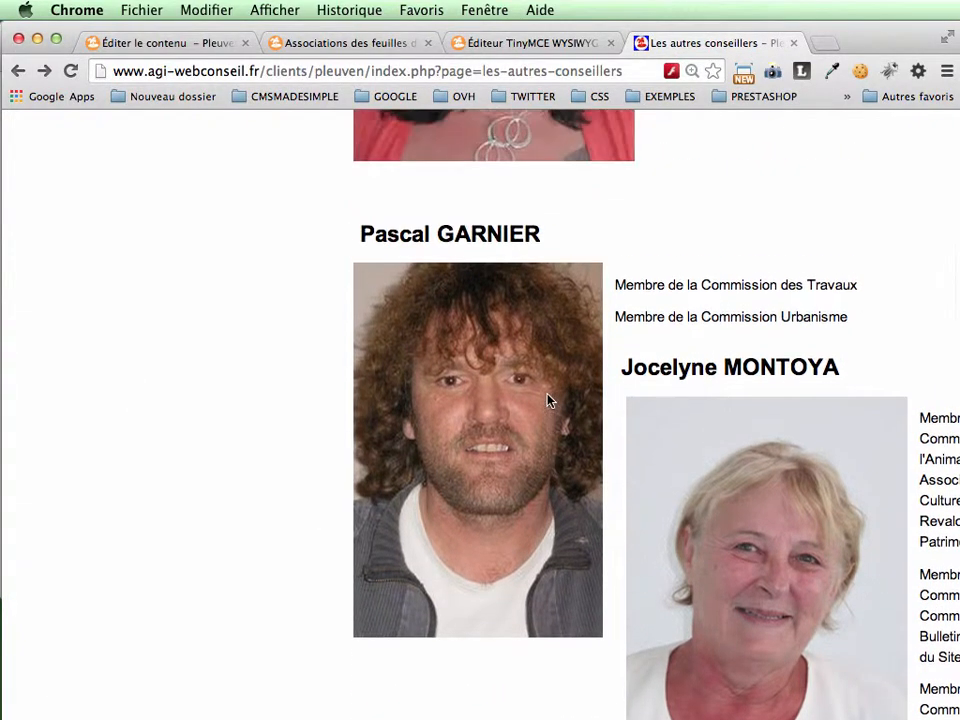
scroll(548, 400, "up", 5)
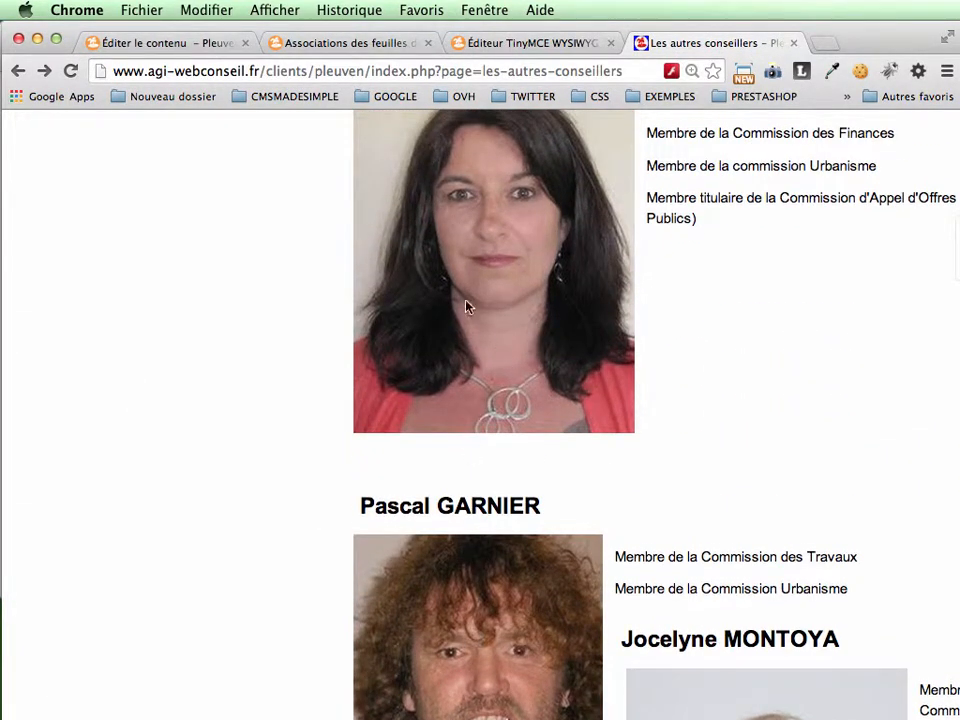
scroll(460, 402, "up", 8)
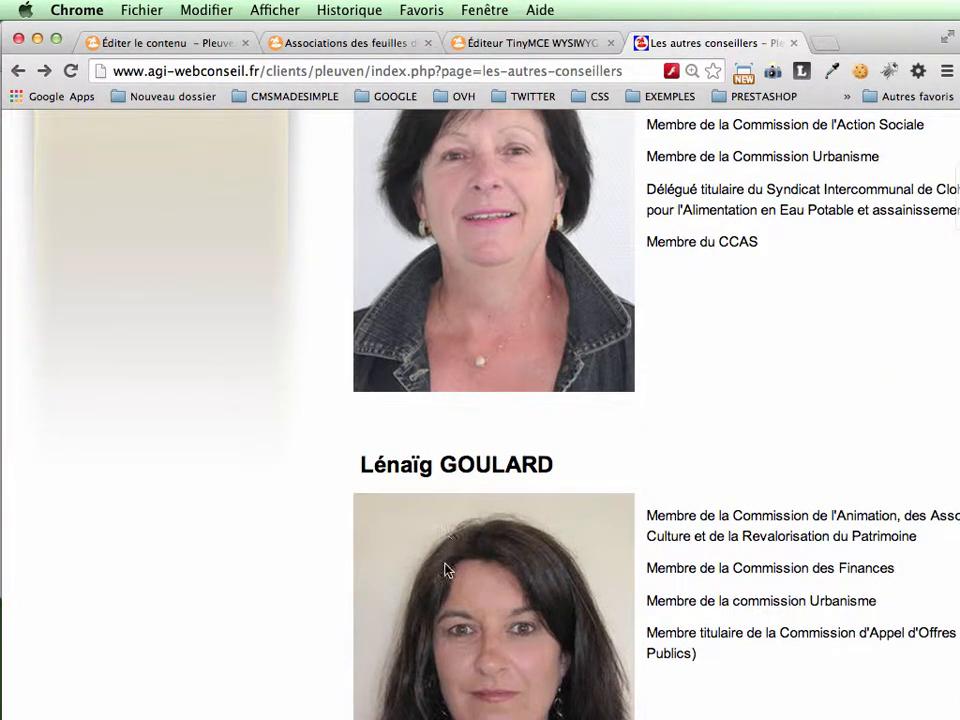
scroll(456, 411, "down", 3)
scroll(456, 411, "down", 8)
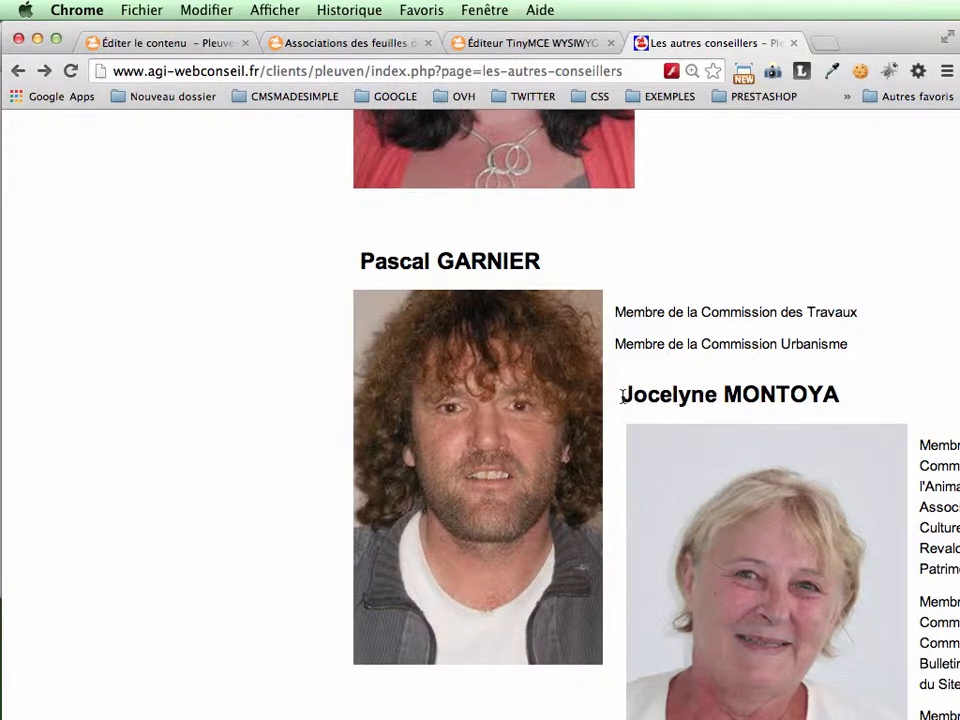
scroll(724, 501, "down", 3)
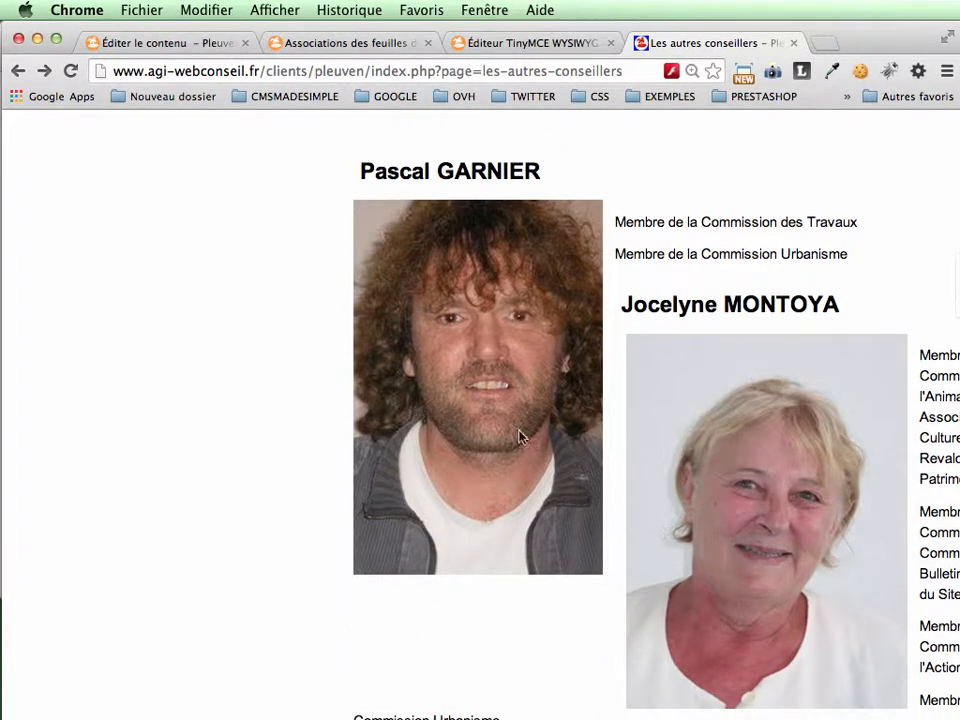
Step: Return to the page's content editor and insert an empty paragraph after the Commission Urbanisme line beside the restyled photo
left_click(178, 43)
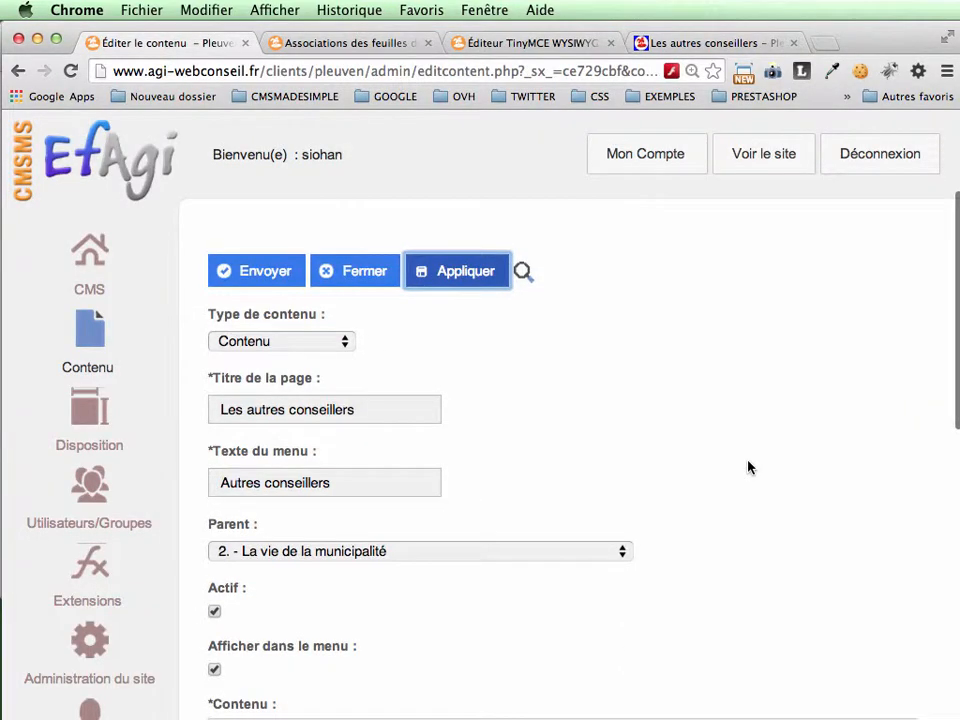
scroll(748, 464, "down", 10)
scroll(748, 461, "down", 10)
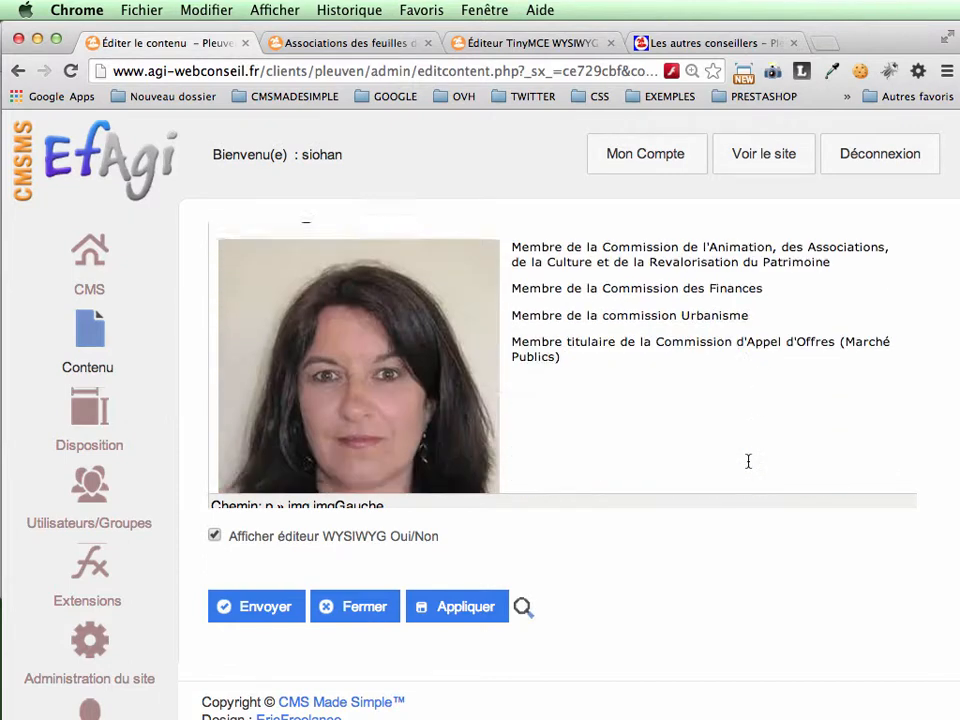
scroll(748, 461, "down", 5)
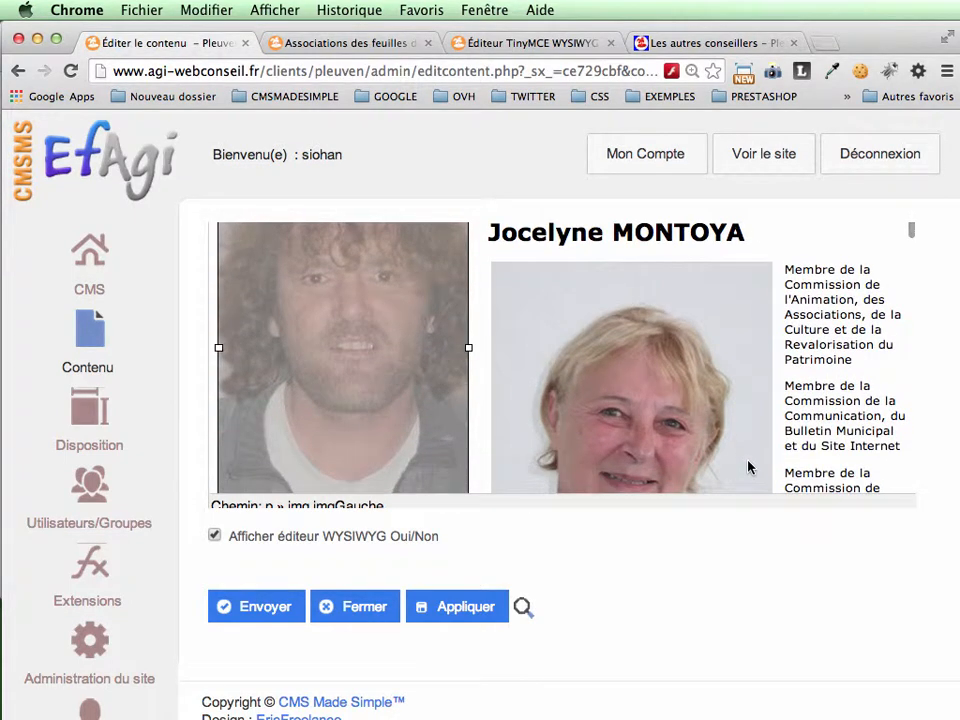
scroll(748, 467, "up", 2)
scroll(748, 440, "up", 1)
left_click(725, 302)
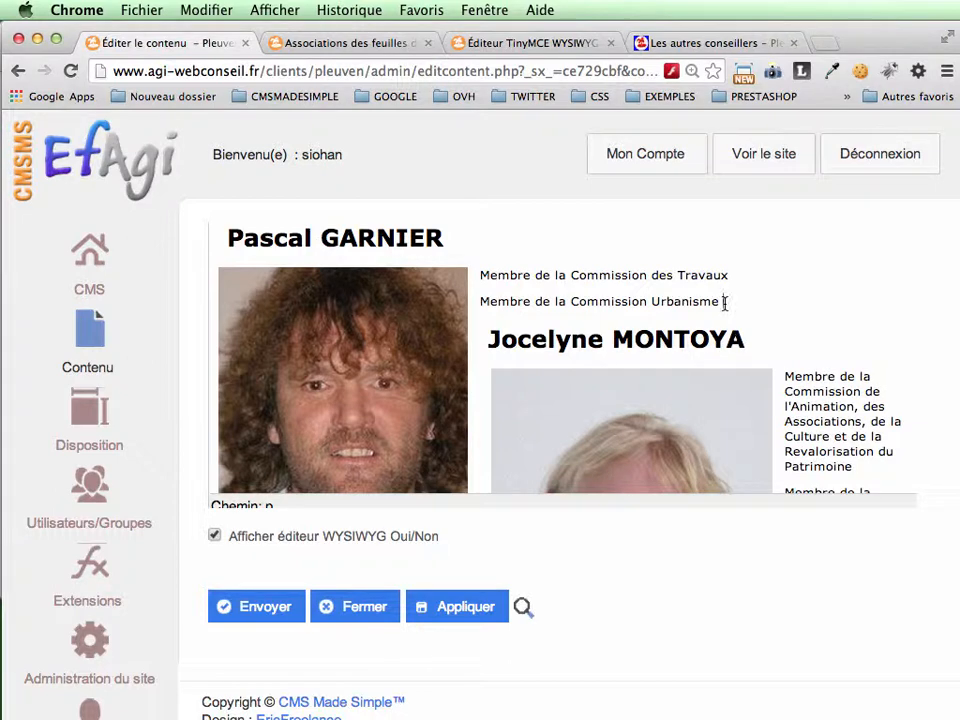
key("Return")
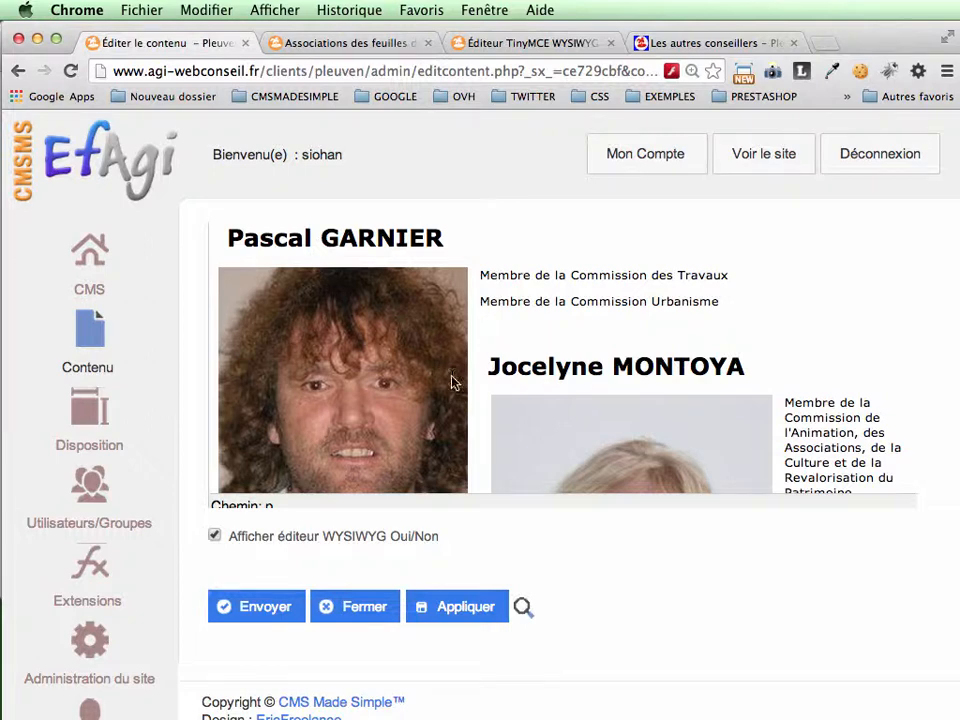
Step: Select the new empty paragraph above the next councillor's heading and apply the saut style to it
left_click(269, 507)
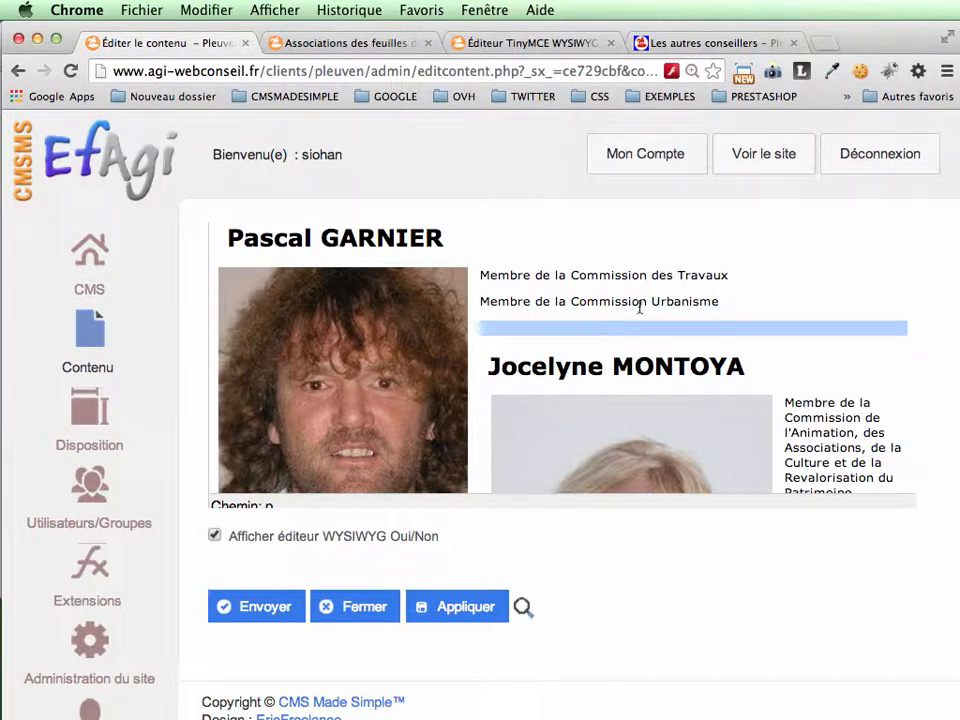
scroll(795, 244, "up", 10)
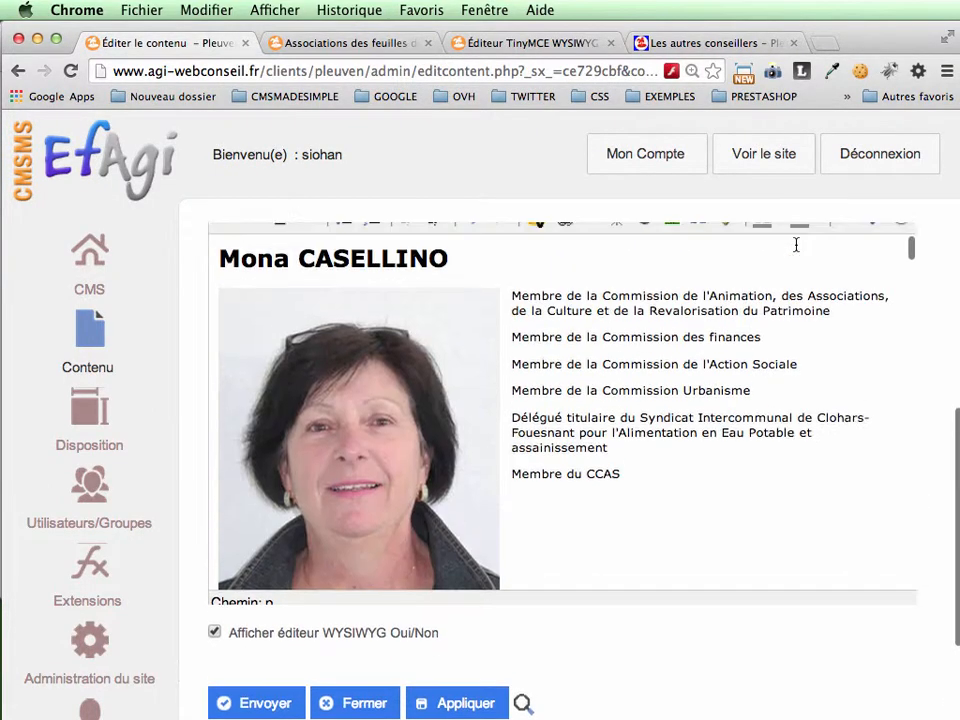
scroll(796, 248, "up", 3)
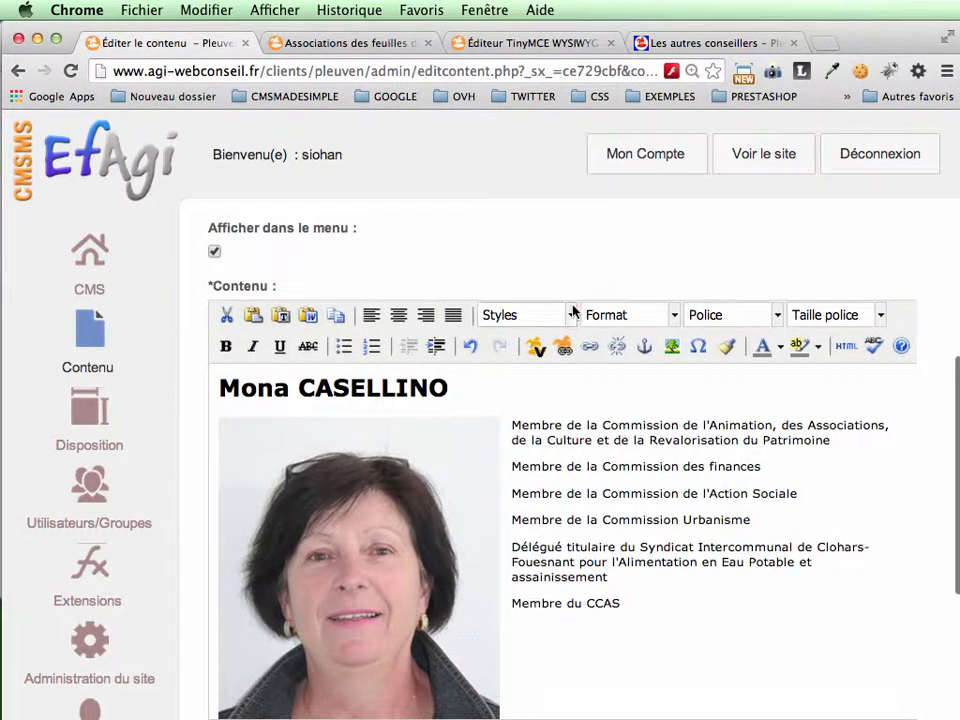
left_click(572, 314)
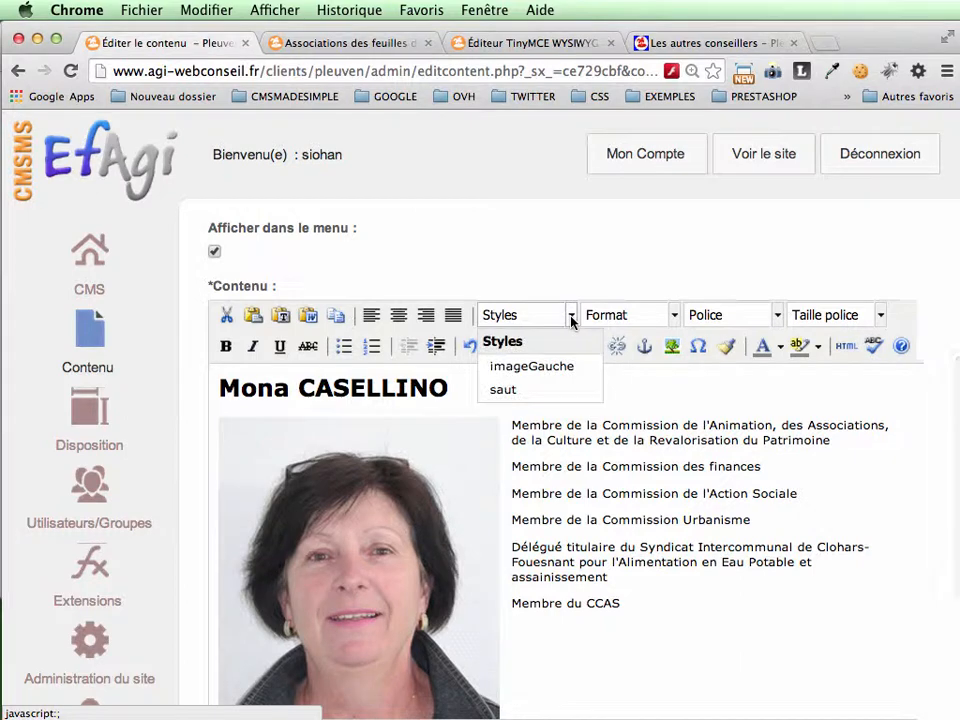
left_click(504, 391)
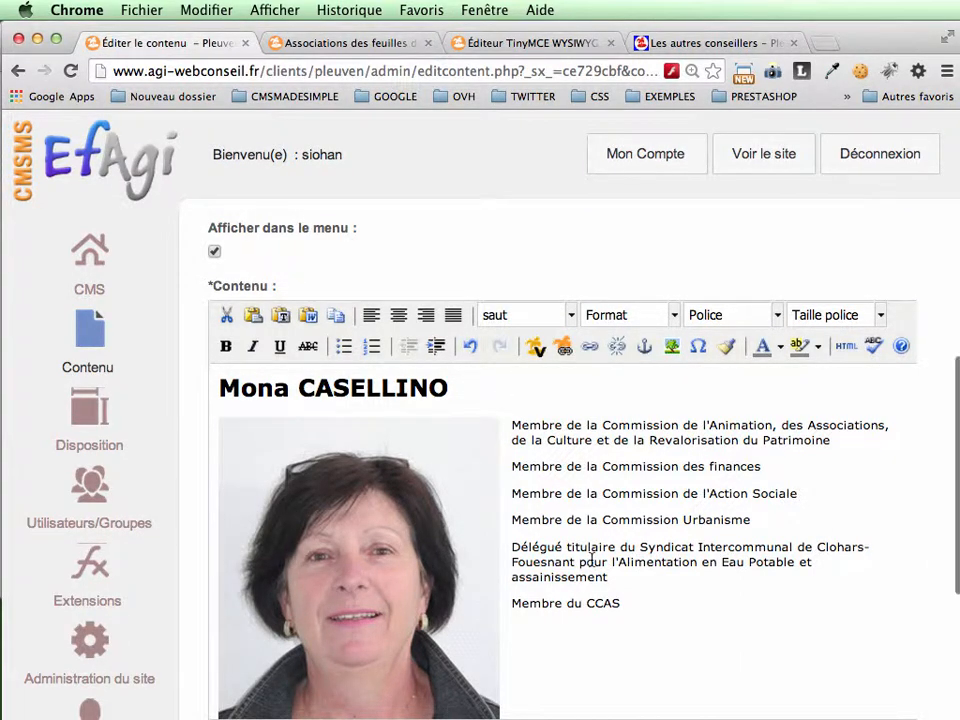
Step: Check the saut paragraph between the two councillor entries and apply the changes to the Les autres conseillers page
scroll(592, 558, "down", 10)
scroll(592, 560, "down", 3)
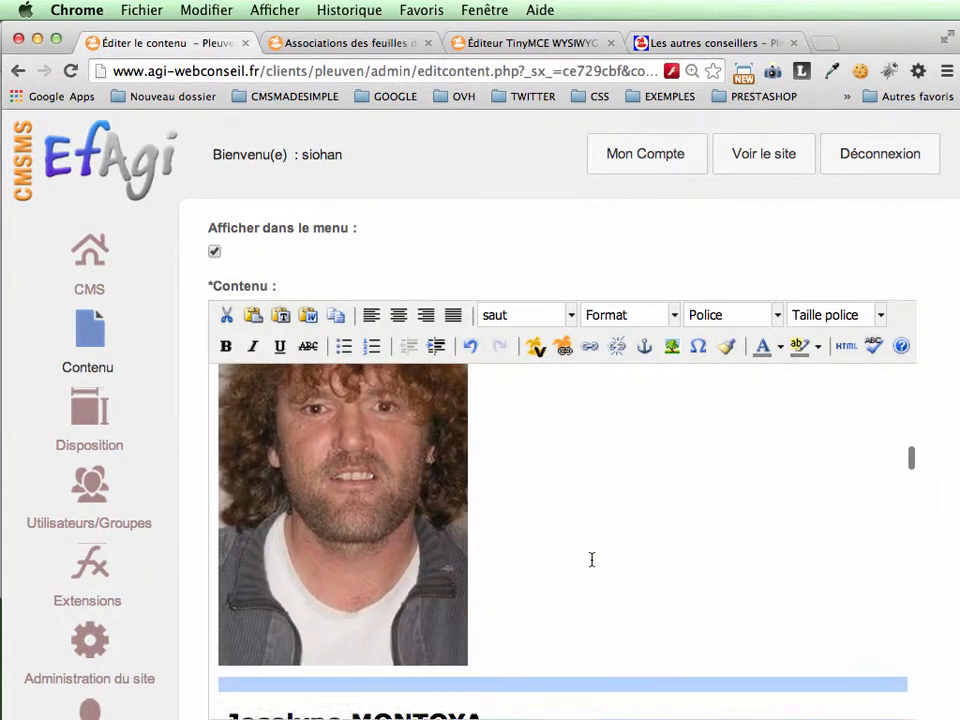
scroll(592, 560, "up", 1)
scroll(592, 560, "down", 3)
scroll(592, 558, "down", 1)
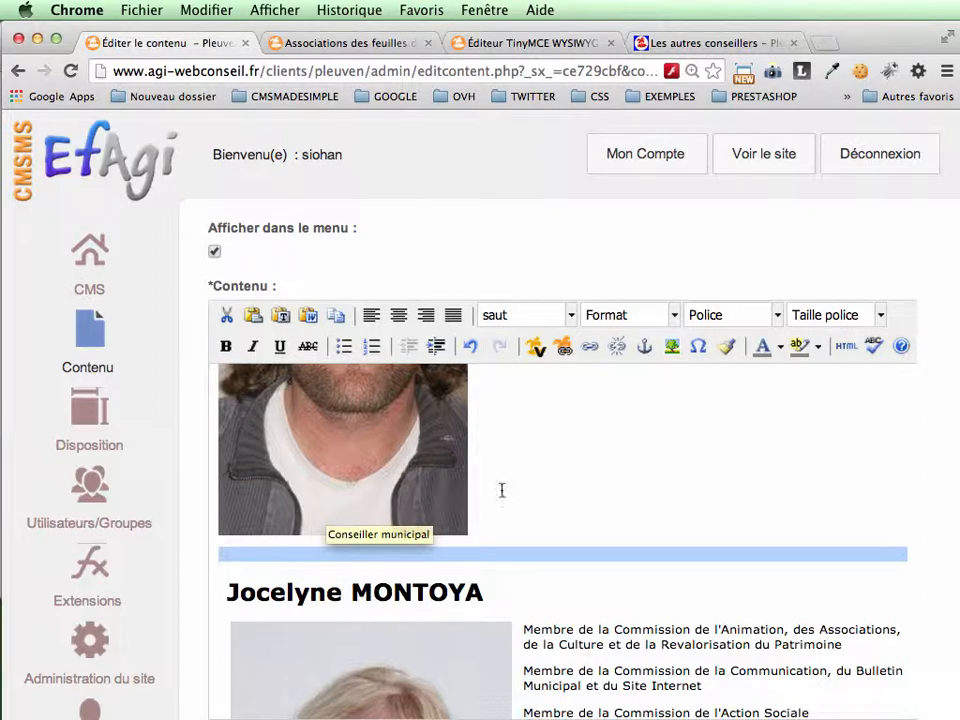
scroll(501, 491, "up", 10)
scroll(501, 490, "up", 10)
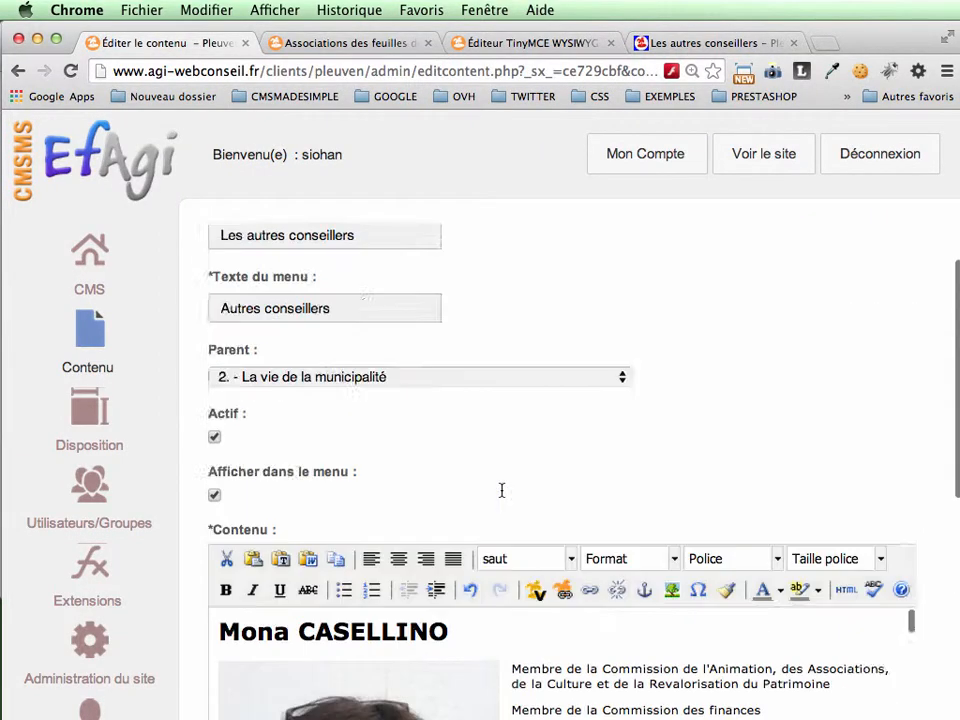
left_click(473, 464)
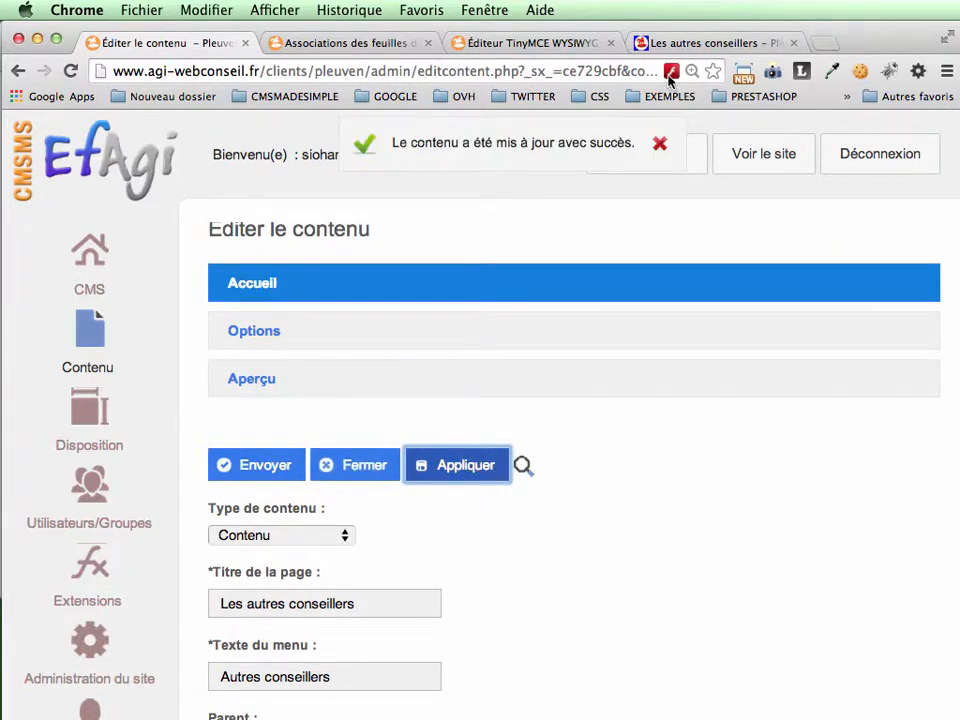
Step: Reload the public Les autres conseillers page and examine the spacing between the corrected councillor entry and its neighbours
left_click(687, 42)
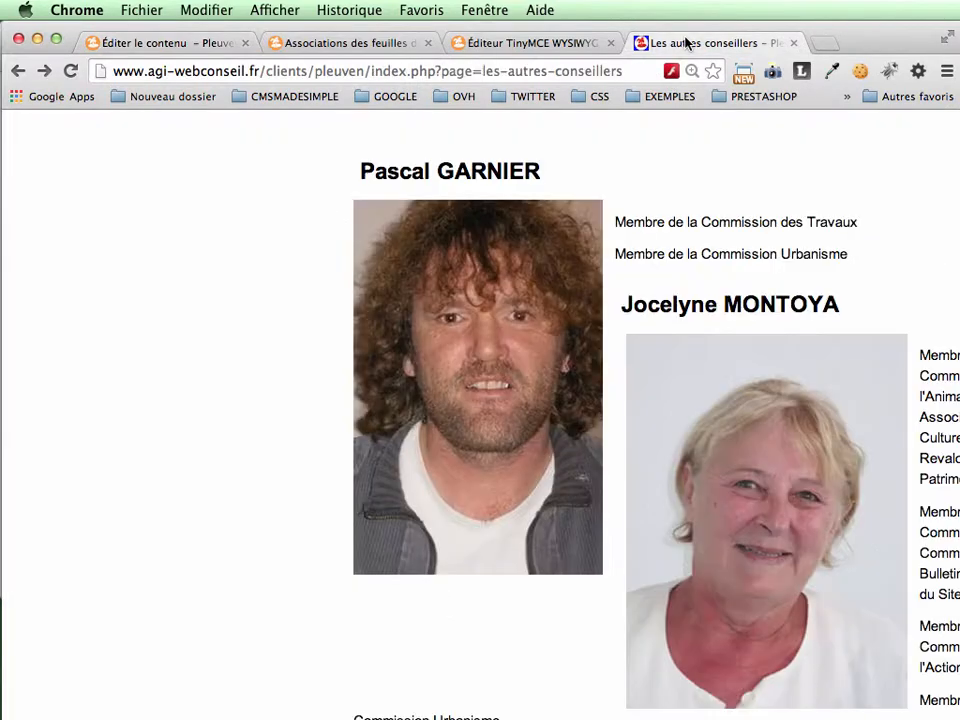
left_click(68, 72)
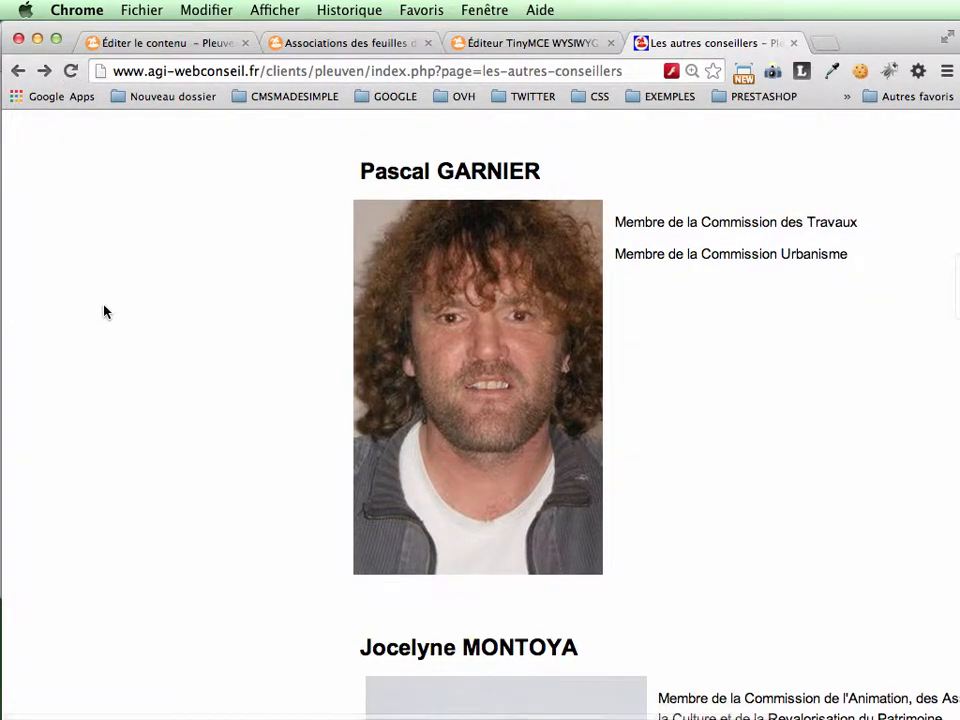
scroll(104, 312, "down", 4)
scroll(104, 312, "up", 5)
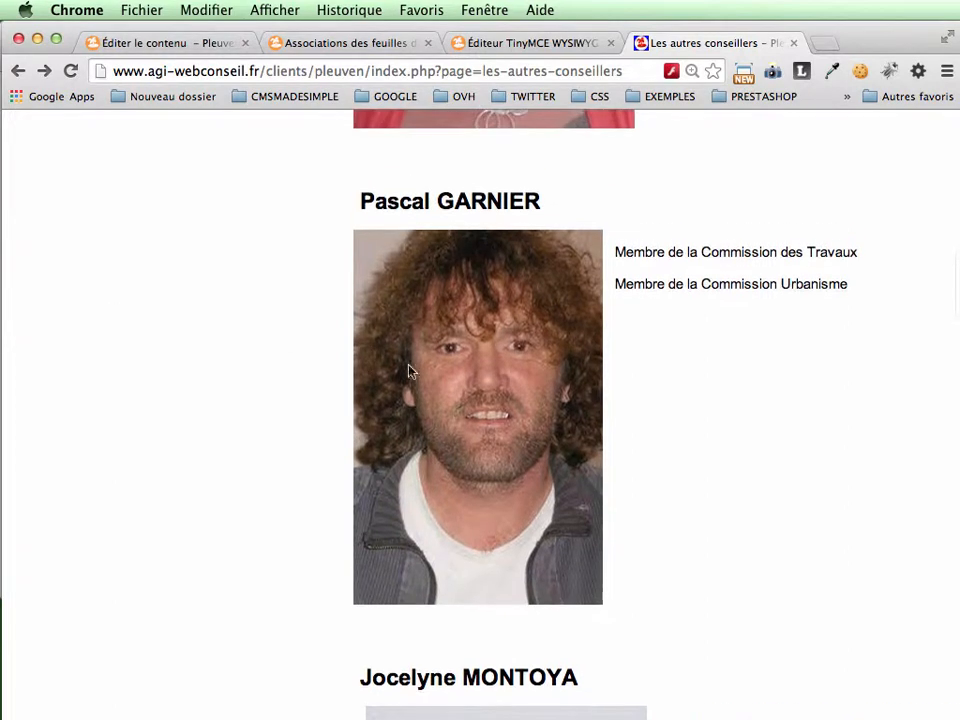
mouse_move(460, 487)
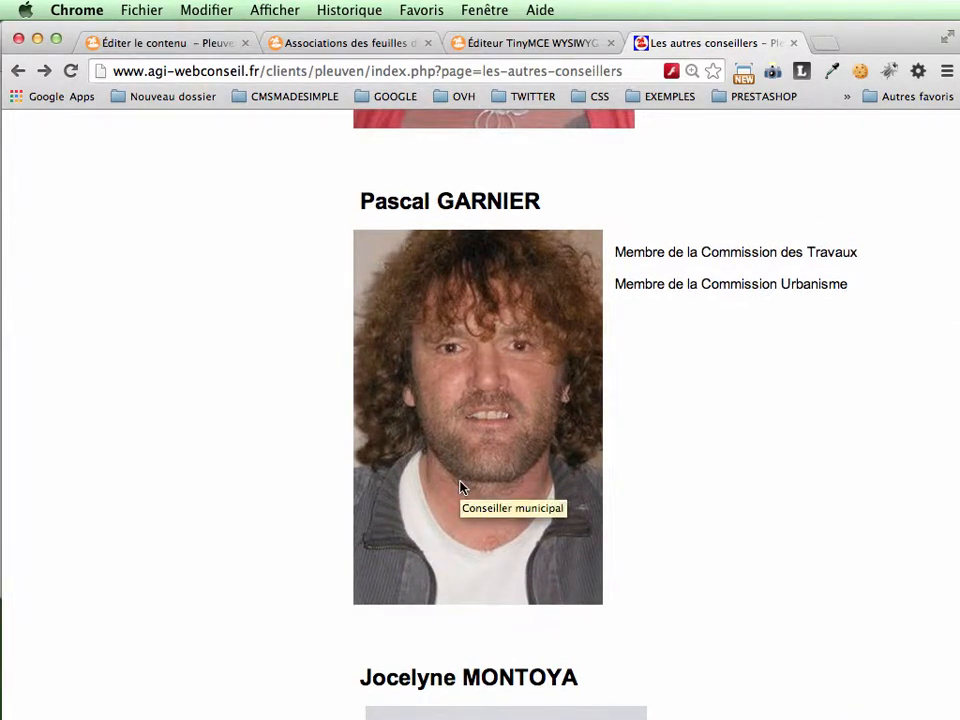
scroll(460, 487, "up", 5)
scroll(460, 487, "down", 5)
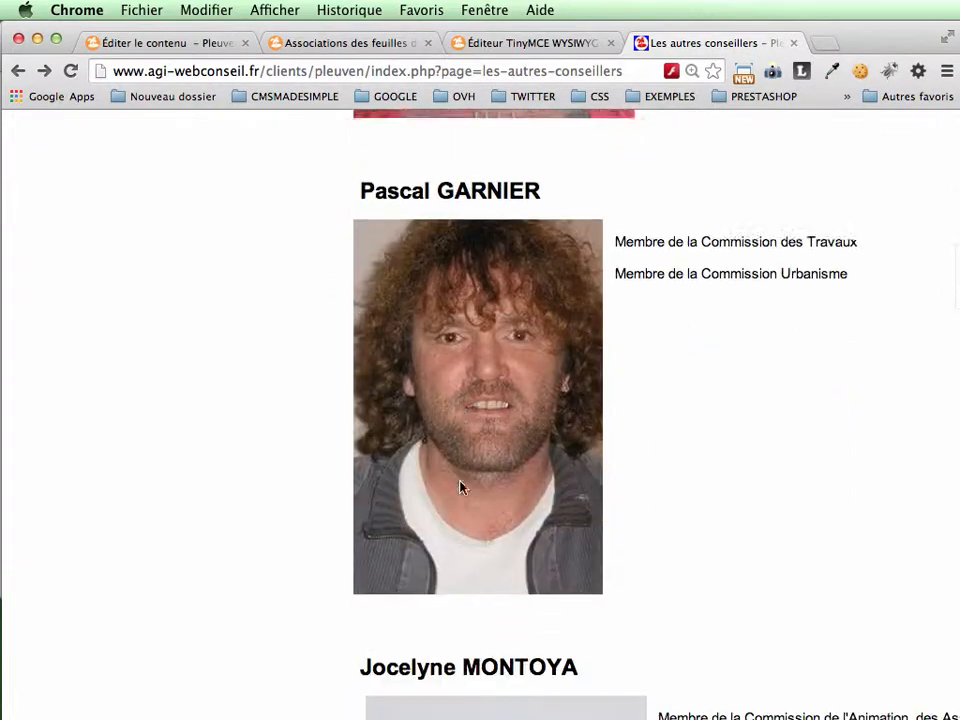
scroll(460, 487, "down", 1)
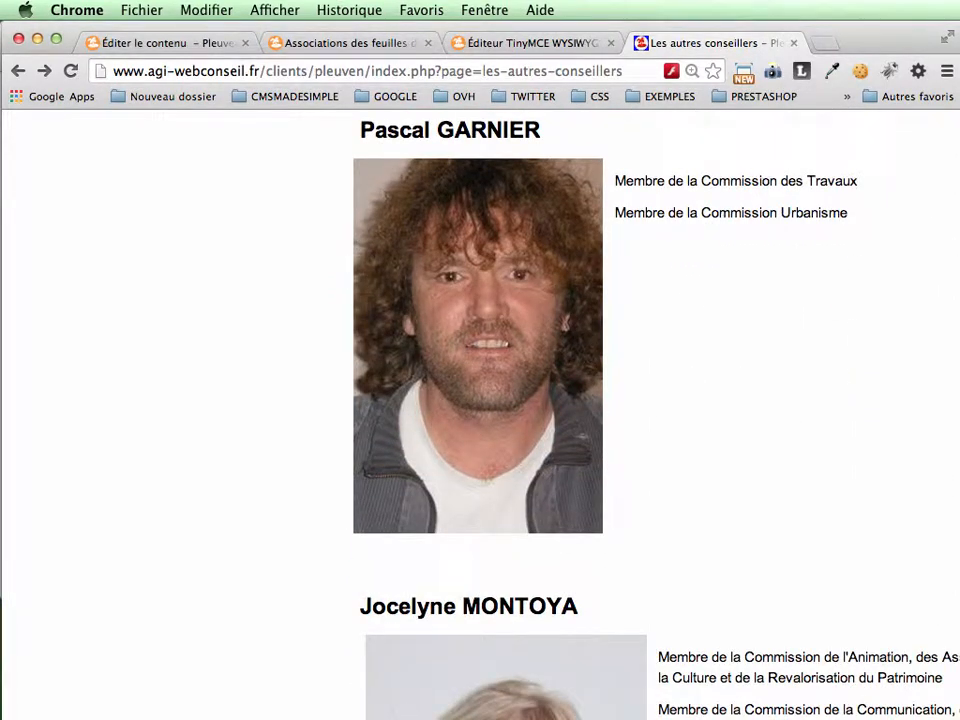